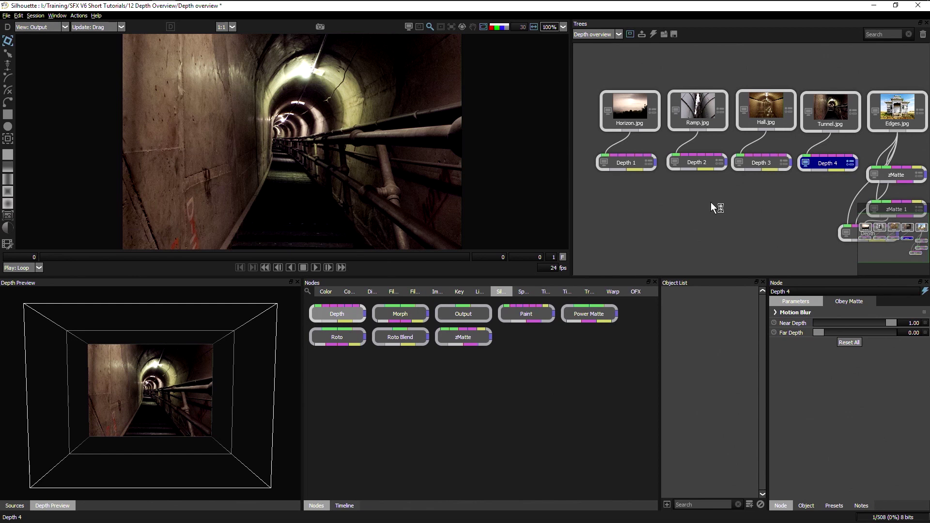
Add a Constant depth object to the Depth 1 node and lower its depth to about 0.27.
left_click(626, 162)
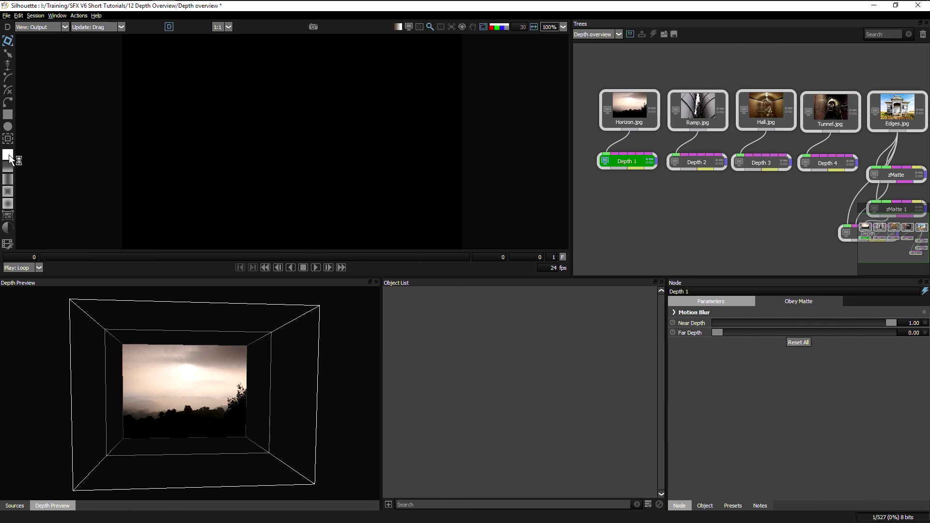
left_click(291, 148)
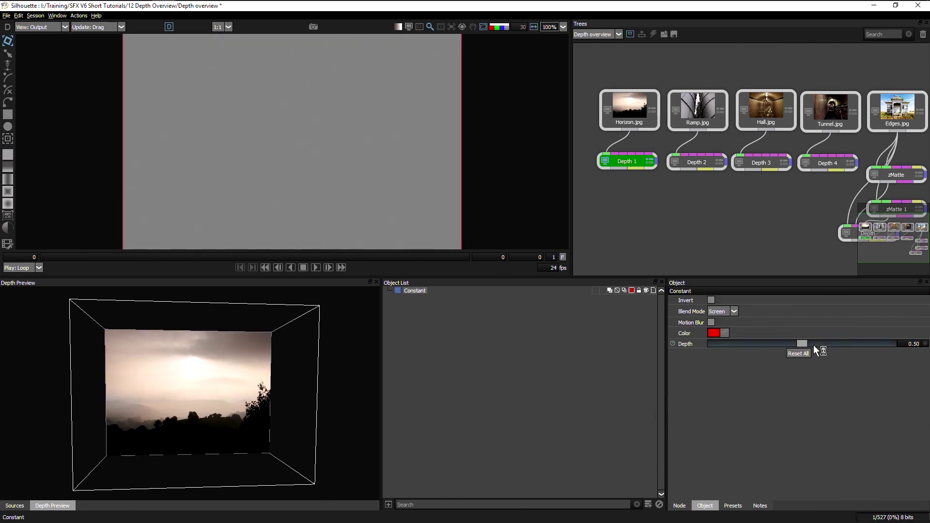
mouse_move(803, 343)
left_mouse_down()
mouse_move(829, 342)
mouse_move(790, 342)
left_mouse_up()
left_click_drag(188, 412, 235, 441)
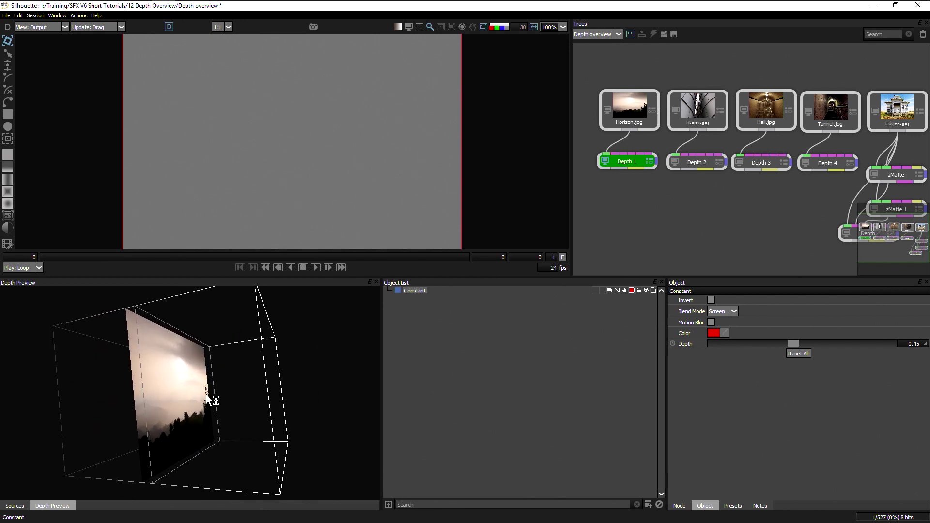
left_click_drag(793, 345, 764, 335)
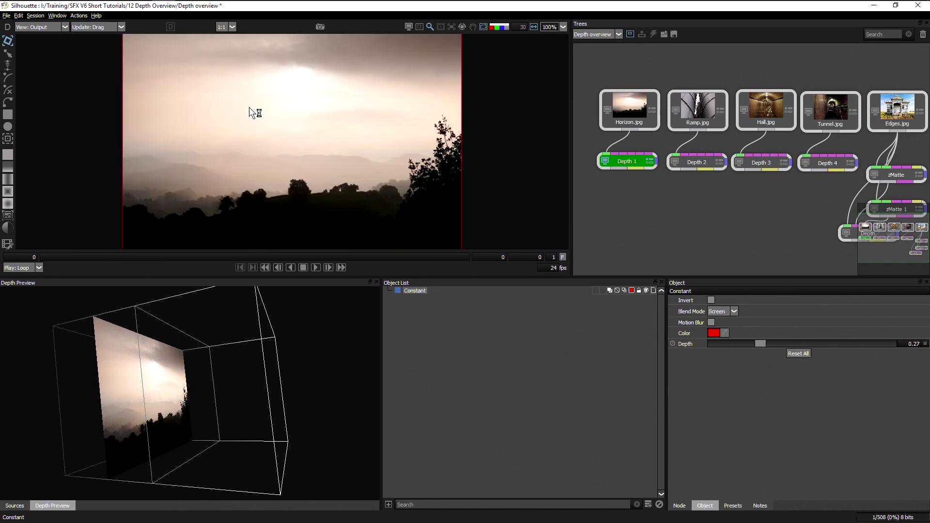
Try the Constant object at depths 0.00 and 1.00 in the depth view, and set it to 0.50.
key("d")
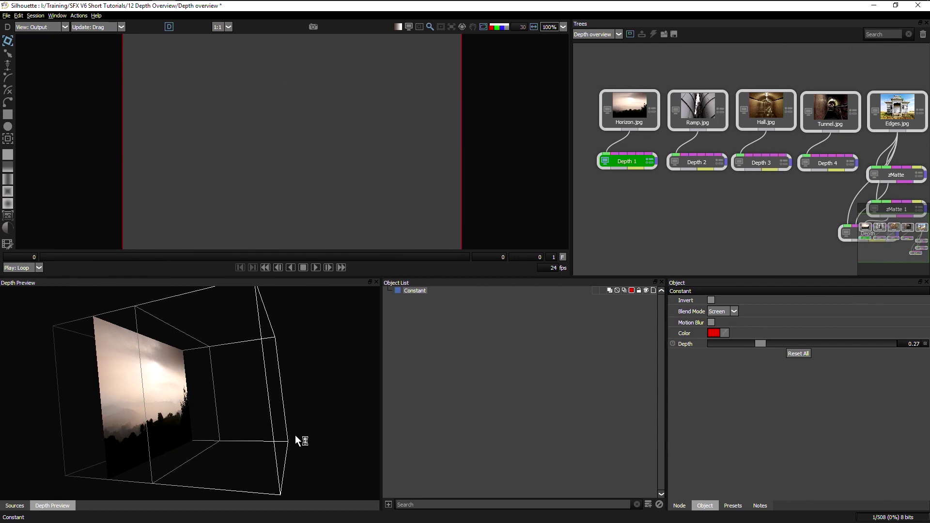
left_click_drag(771, 340, 700, 346)
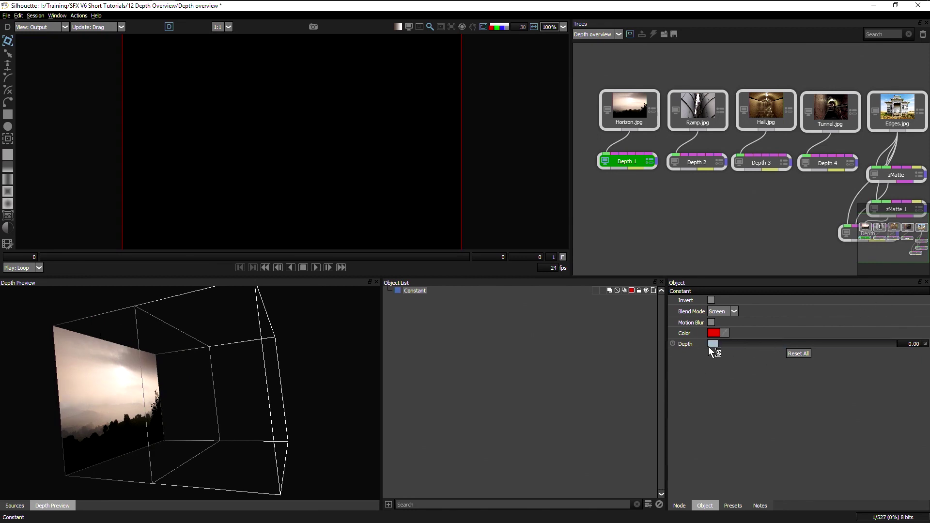
left_click_drag(709, 347, 891, 343)
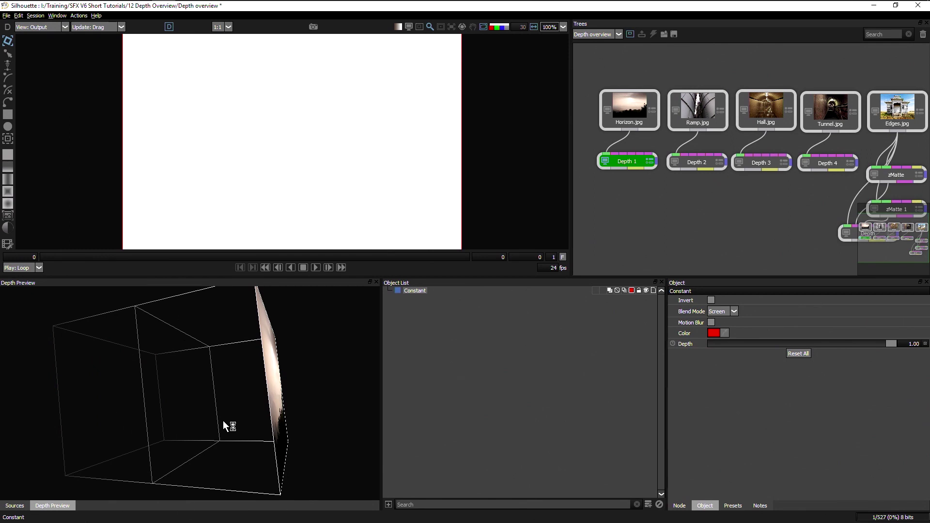
left_click_drag(223, 421, 235, 380)
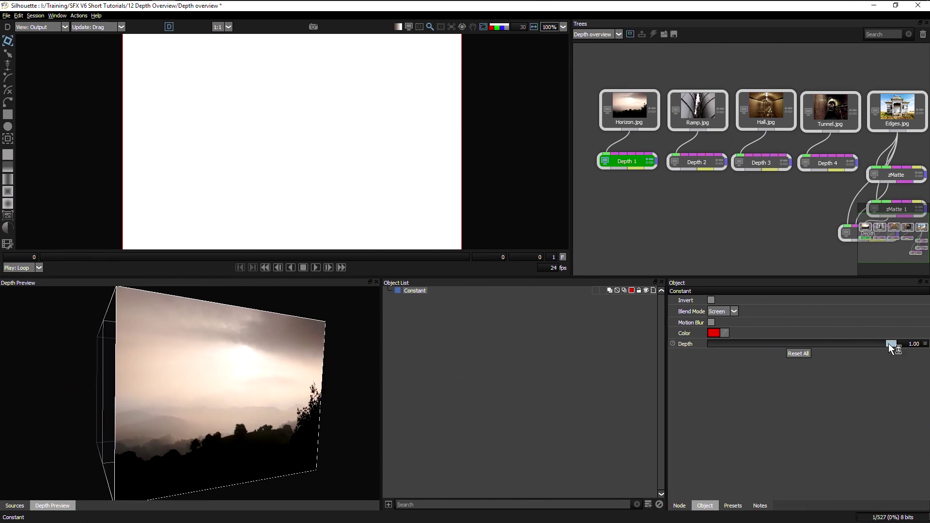
left_click_drag(888, 344, 804, 348)
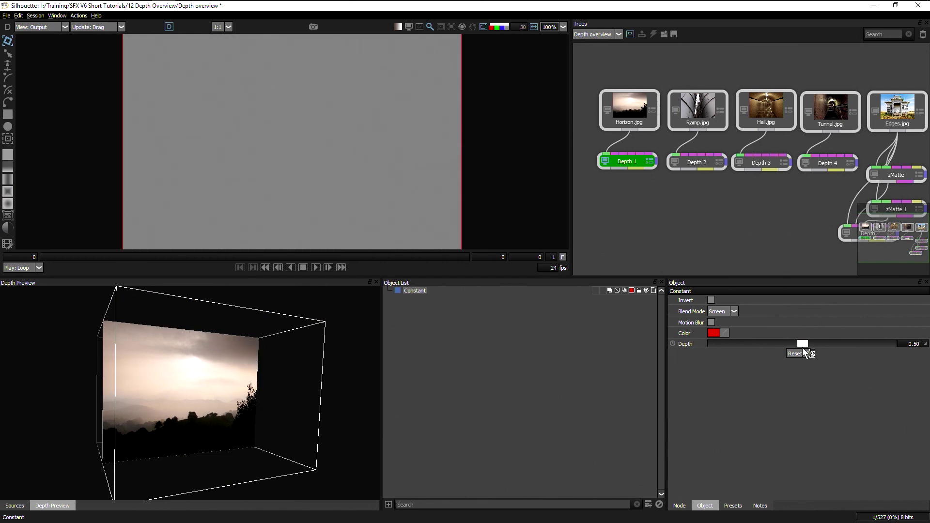
left_click_drag(233, 451, 225, 379)
left_click_drag(180, 407, 171, 442)
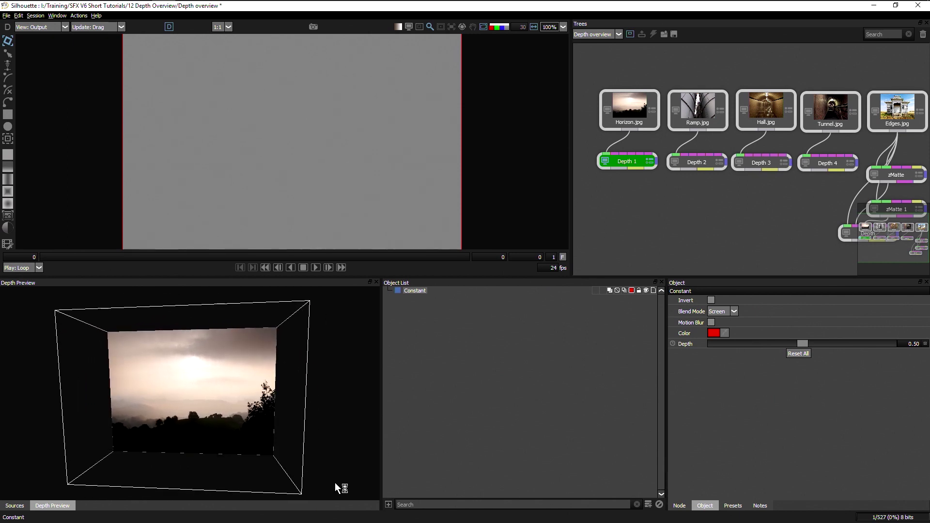
Add a Horizon depth object over the Constant, anchored at about 342.50, 323.00 for the dark foreground.
left_click(10, 166)
left_click(286, 176)
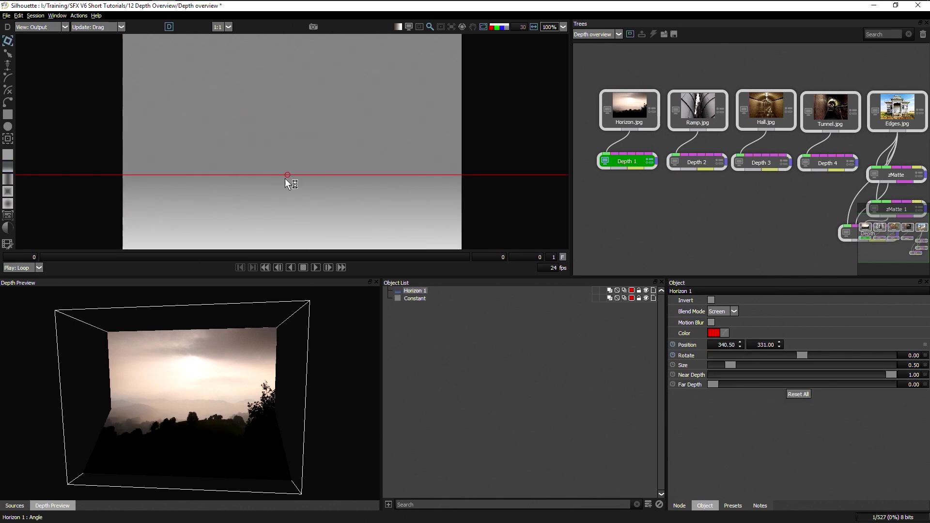
left_click_drag(289, 176, 289, 173)
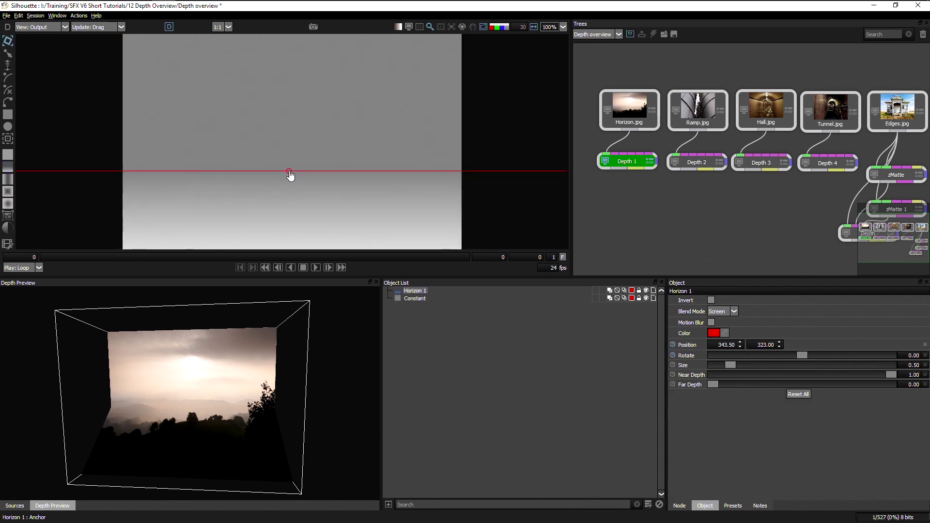
left_click_drag(223, 403, 264, 422)
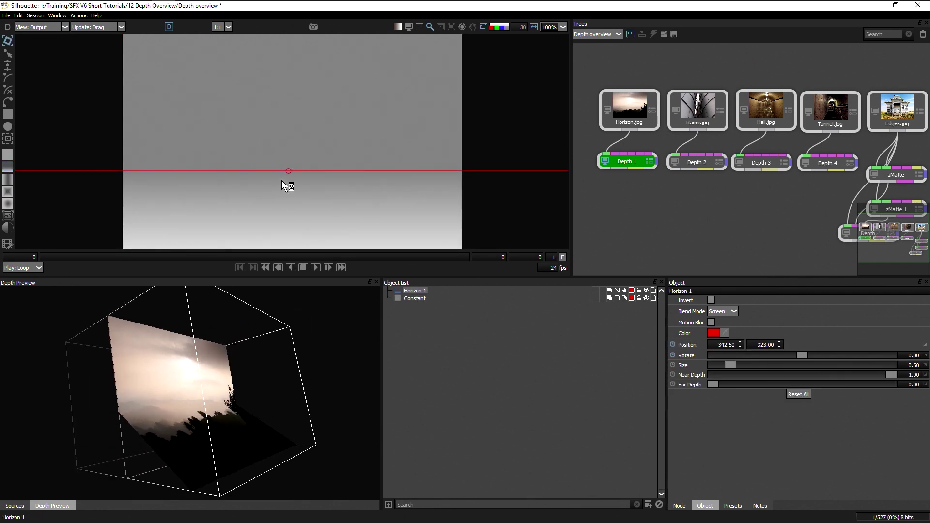
Tilt the Horizon object's line to a rotation of about -4.20 and adjust its placement.
left_click_drag(285, 183, 252, 169)
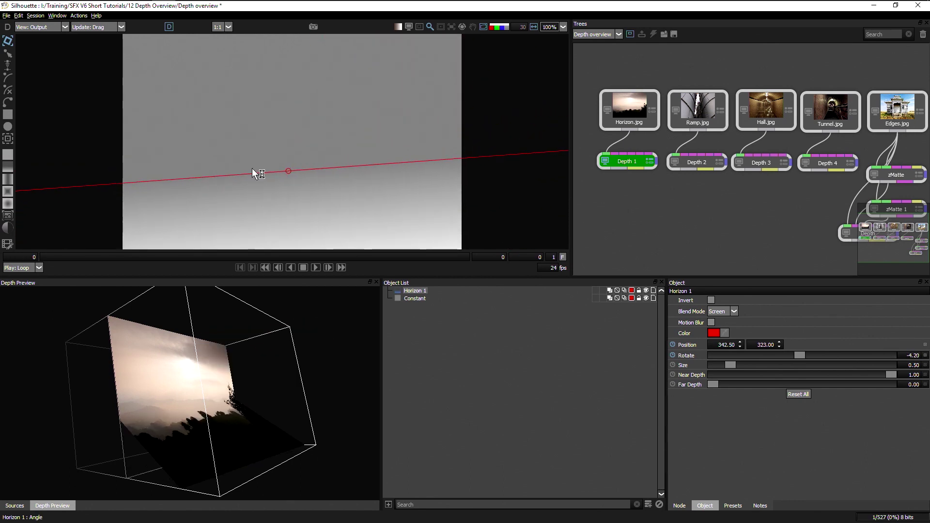
left_click_drag(334, 169, 289, 206)
left_click_drag(222, 406, 231, 444)
Add a Ramp depth object to Depth 2 along the gap between the tanks, rotated about -86.95, and show its depth map.
left_click(683, 162)
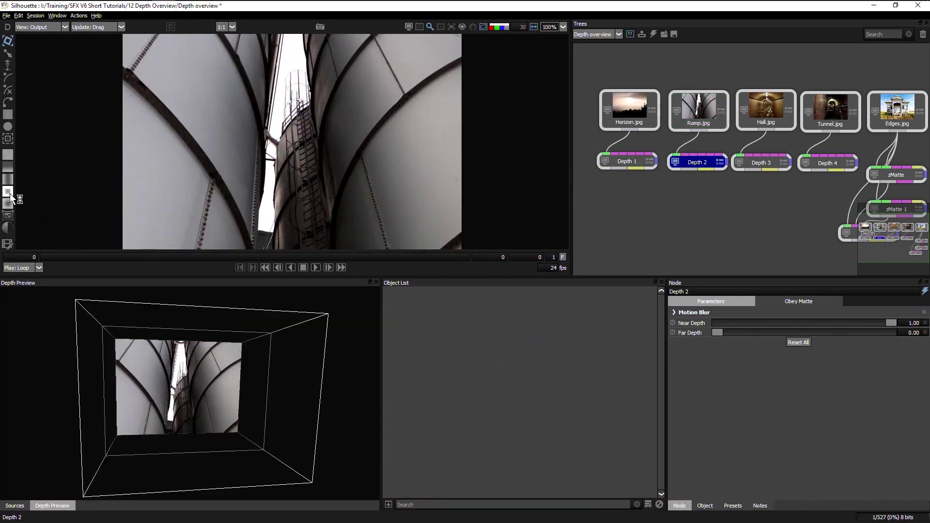
left_click(8, 178)
left_click_drag(285, 140, 294, 116)
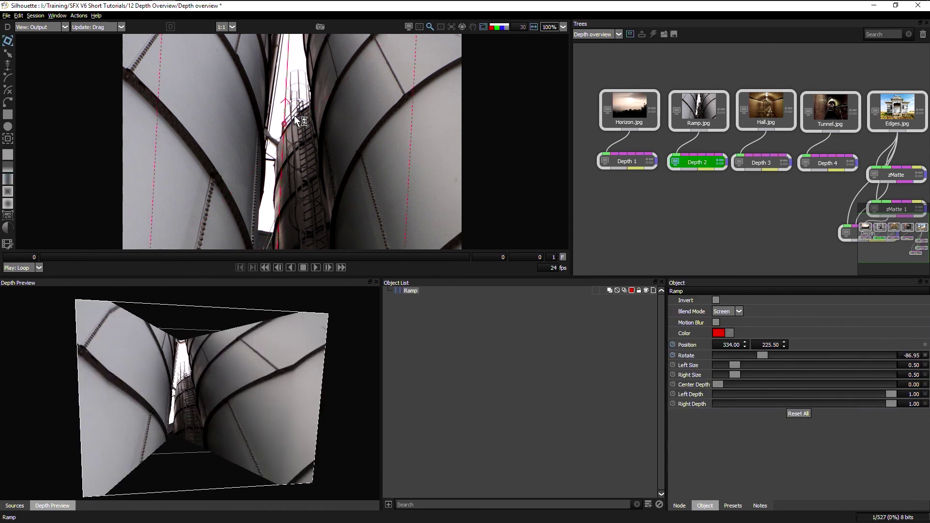
key("d")
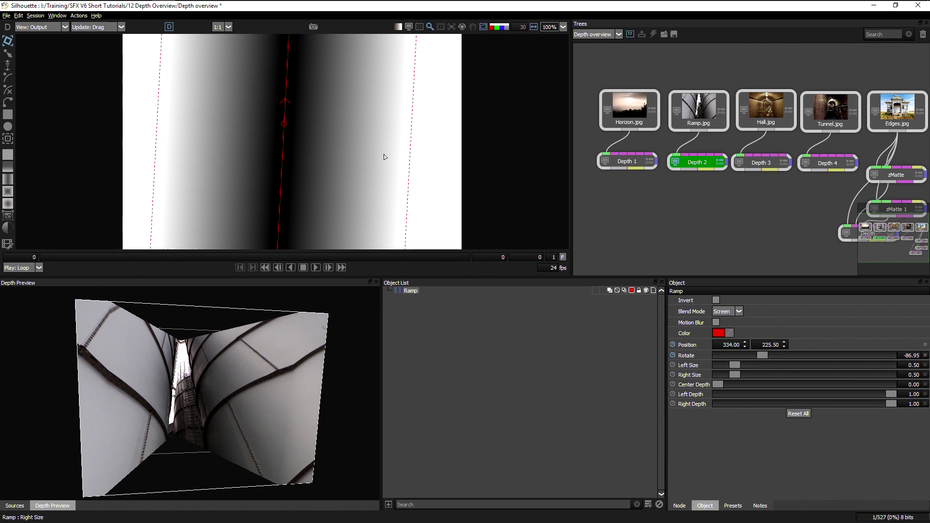
Set the Ramp's left size to 0.56, right size to 0.72, center depth to 0.32, left depth to 0.77 and right depth to 0.89.
left_click_drag(735, 365, 773, 384)
mouse_move(886, 394)
left_mouse_down()
mouse_move(849, 400)
mouse_move(874, 405)
left_mouse_up()
left_click_drag(161, 455, 182, 458)
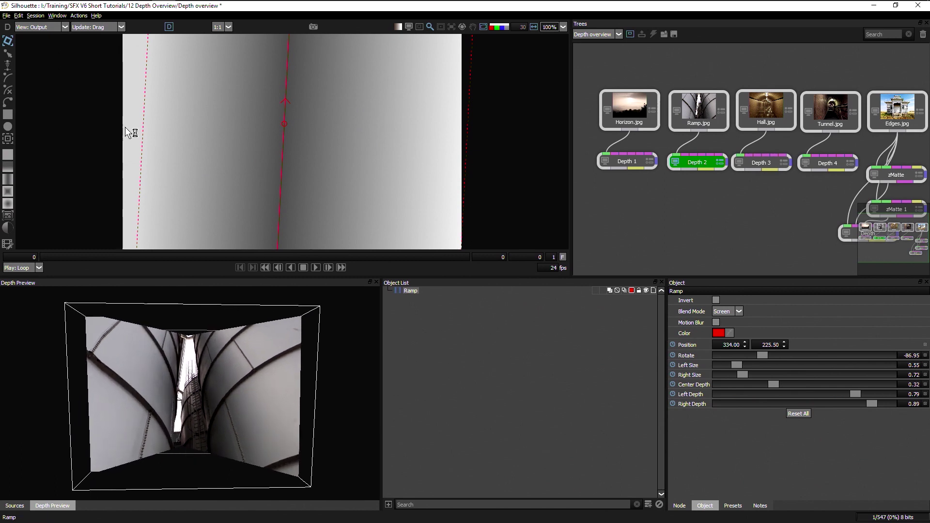
mouse_move(139, 120)
left_mouse_down()
mouse_move(137, 162)
mouse_move(139, 127)
left_mouse_up()
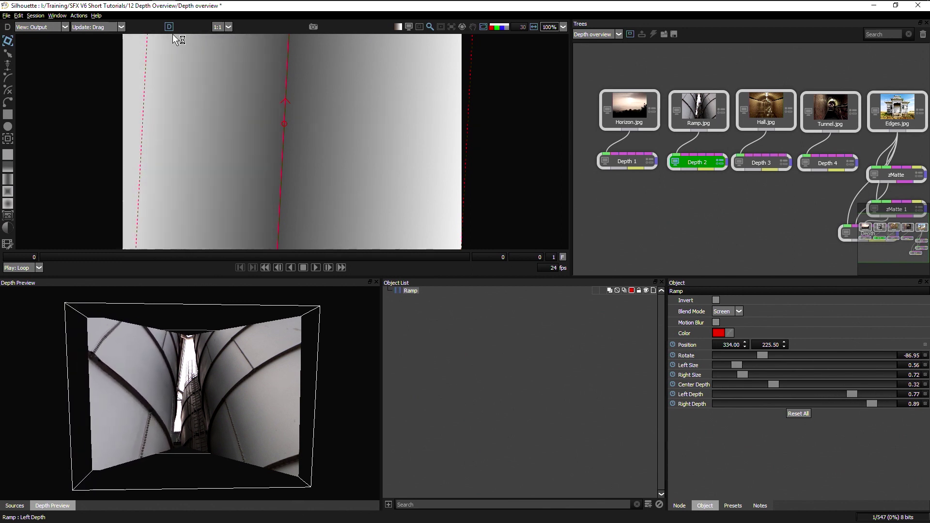
left_click_drag(471, 141, 465, 142)
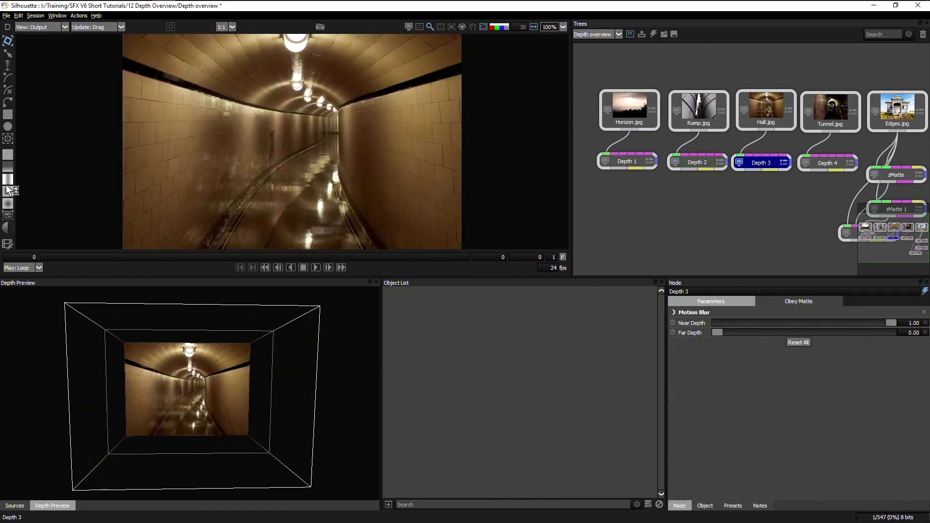
Add a Hall depth object to Depth 3 at the corridor's far end, with an outer size of about 1.19 by 0.89.
mouse_move(303, 143)
left_mouse_down()
mouse_move(289, 131)
mouse_move(309, 139)
left_mouse_up()
left_click_drag(247, 185, 278, 231)
left_click_drag(316, 138, 309, 148)
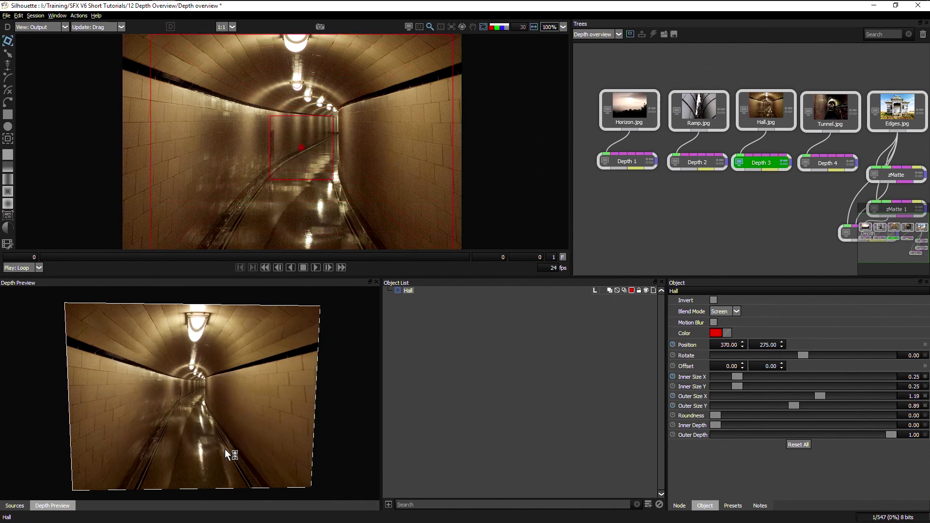
left_click_drag(225, 449, 208, 429)
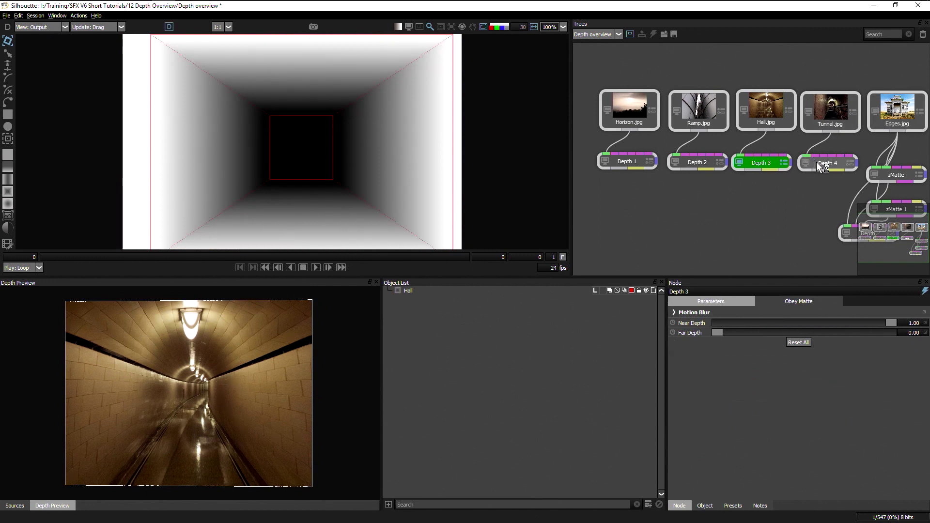
Add a Tunnel depth object to Depth 4 at the tunnel's far end, with inner size about 0.28 and outer size about 1.56.
left_click(822, 164)
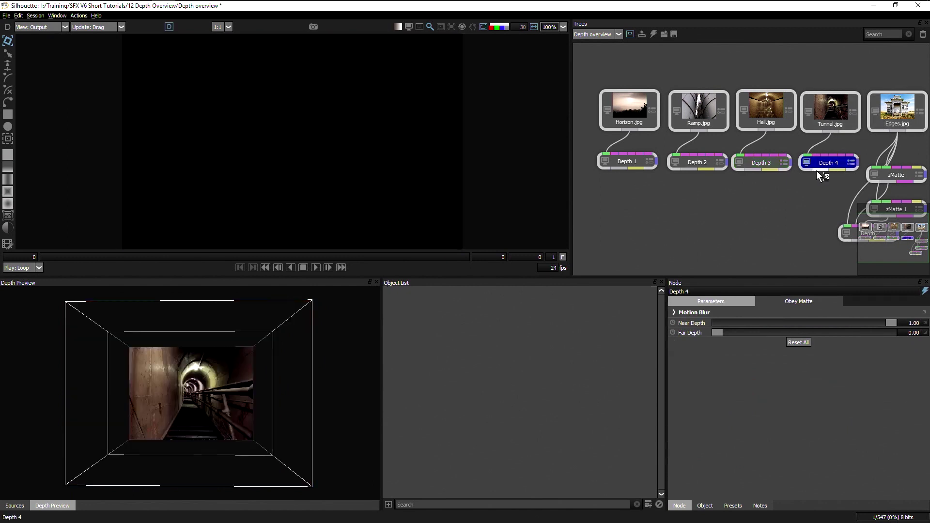
left_click(9, 204)
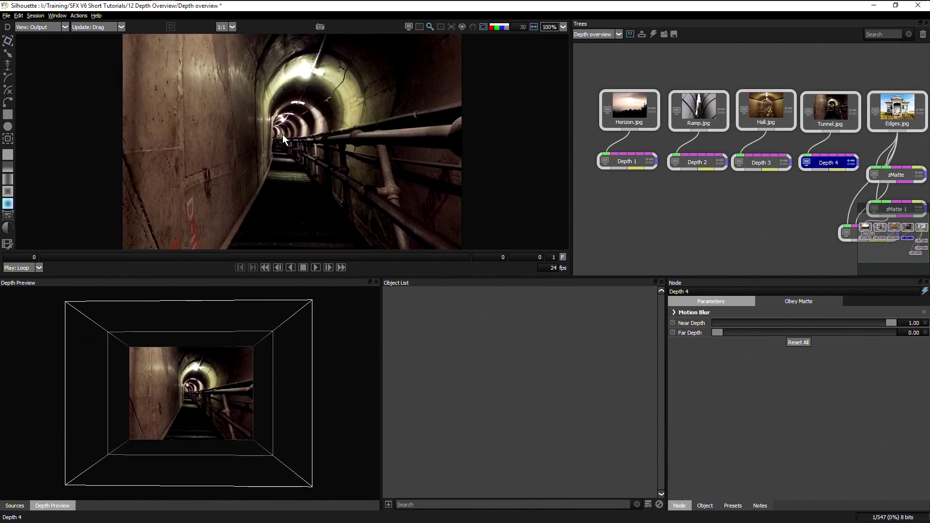
left_click(286, 134)
left_click_drag(321, 141, 482, 182)
mouse_move(193, 410)
left_mouse_down()
mouse_move(184, 408)
mouse_move(193, 412)
left_mouse_up()
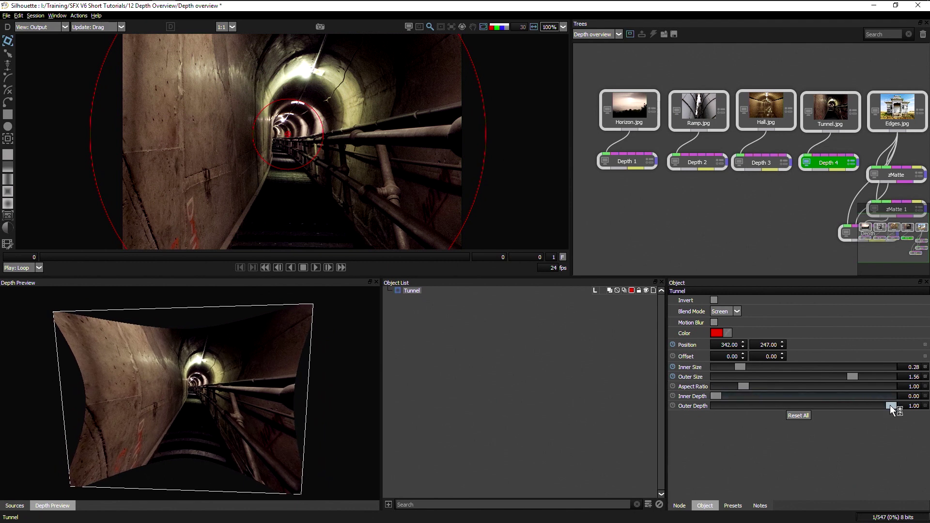
Set the Tunnel's inner size to 0.13, aspect ratio to 1.86, inner depth to 0.07 and outer depth to 1.00.
left_click_drag(891, 405, 855, 410)
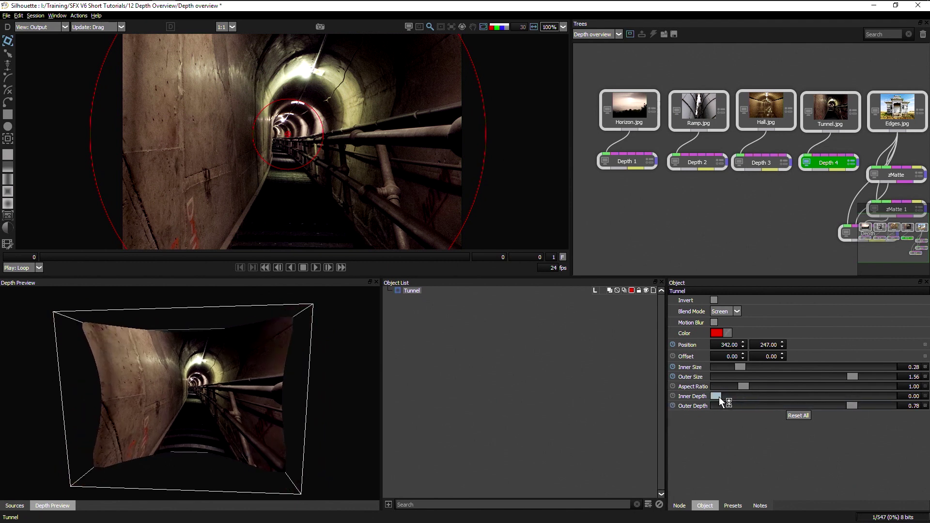
left_click_drag(717, 396, 778, 387)
left_click_drag(153, 460, 206, 437)
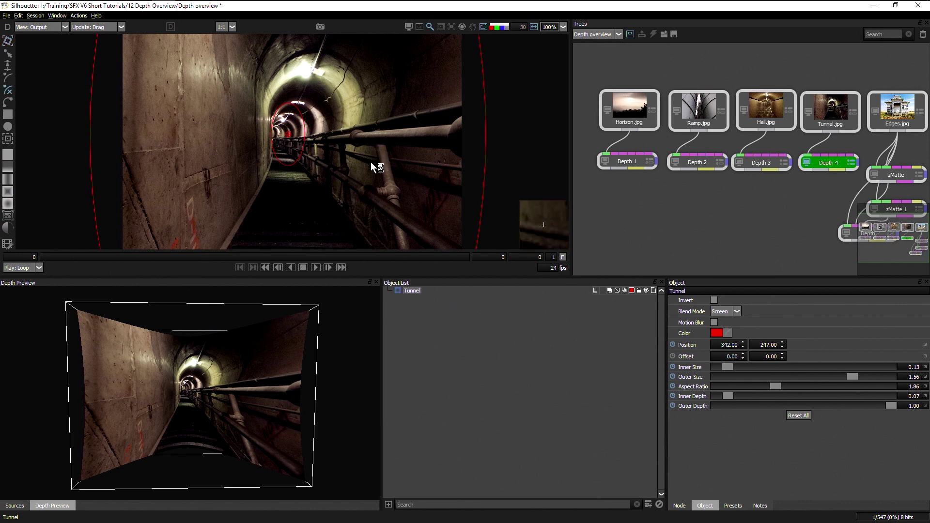
Draw a closed X-spline around the railing pipe running from the tunnel's far end to the lower foreground, and refine its points.
left_click(283, 144)
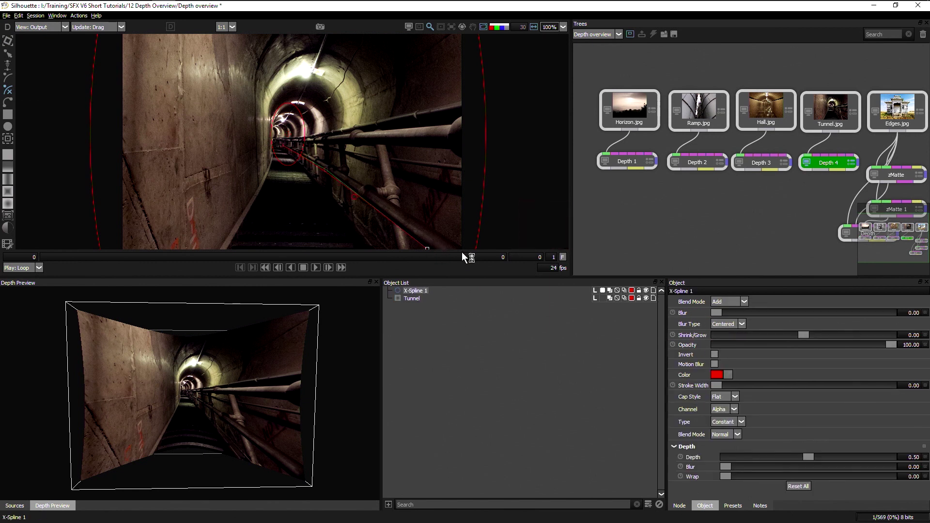
key("minus")
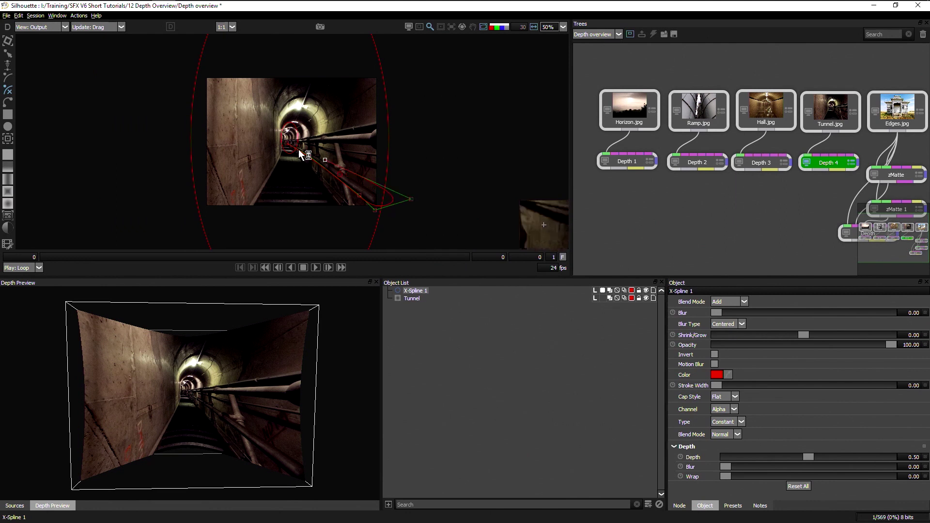
left_click(289, 144)
left_click(288, 143)
left_click_drag(289, 144, 284, 141)
left_click_drag(411, 199, 397, 203)
Examine the X-spline's constant depth in the depth map with overlays hidden and in the 3D depth preview.
key("d")
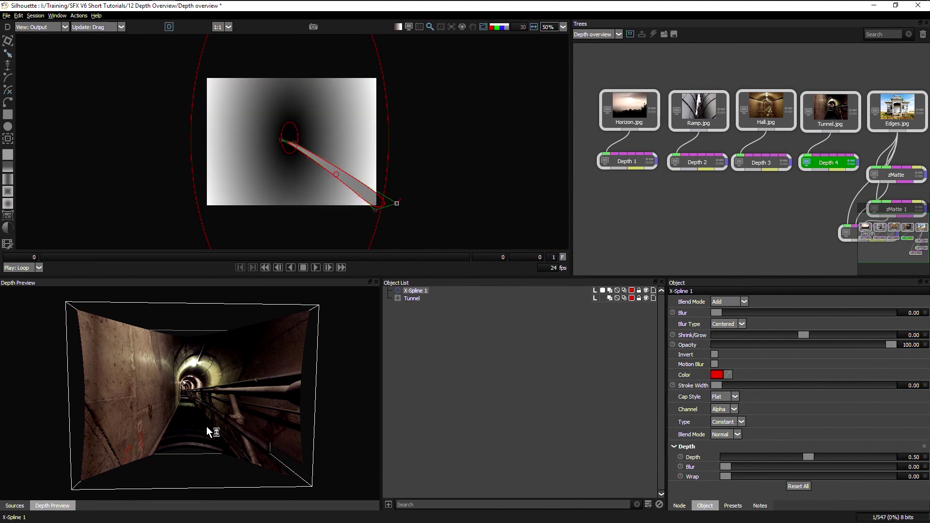
mouse_move(207, 428)
left_mouse_down()
mouse_move(199, 410)
mouse_move(212, 423)
mouse_move(196, 420)
mouse_move(208, 423)
left_mouse_up()
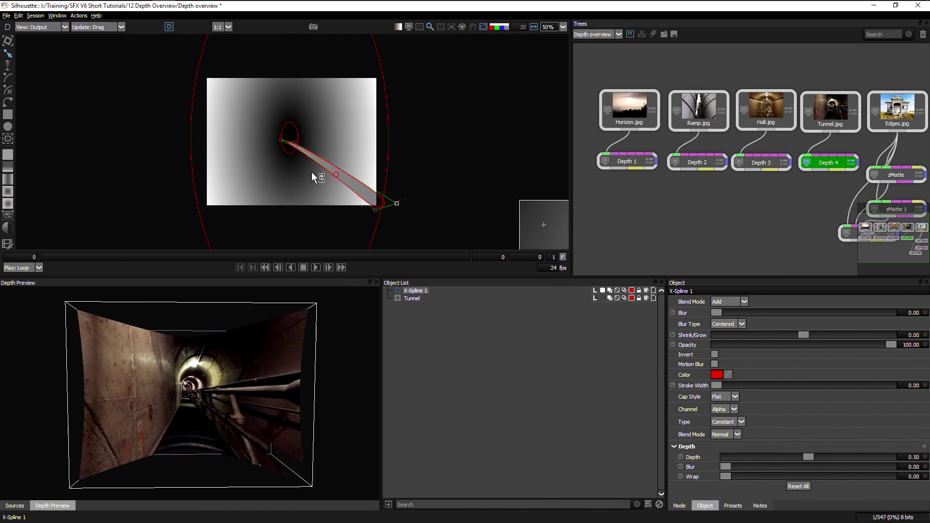
scroll(266, 152, "up", 3)
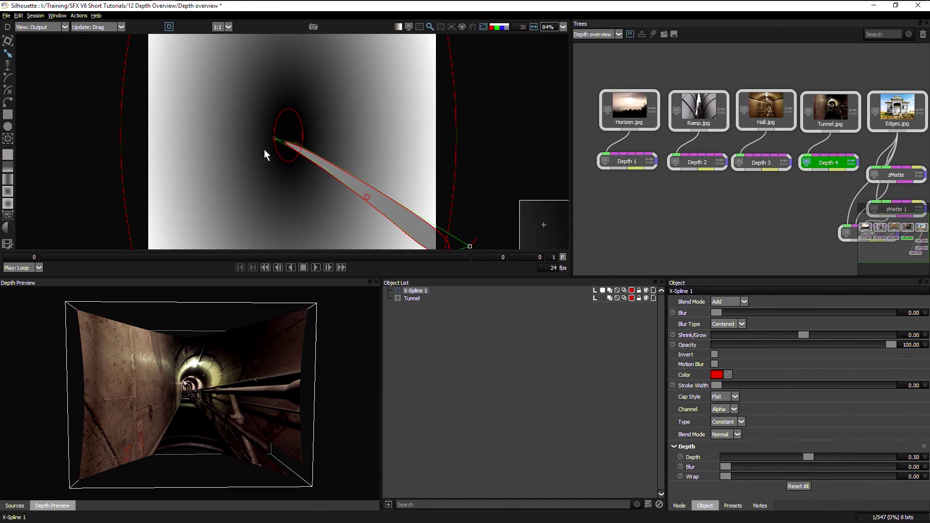
key("o")
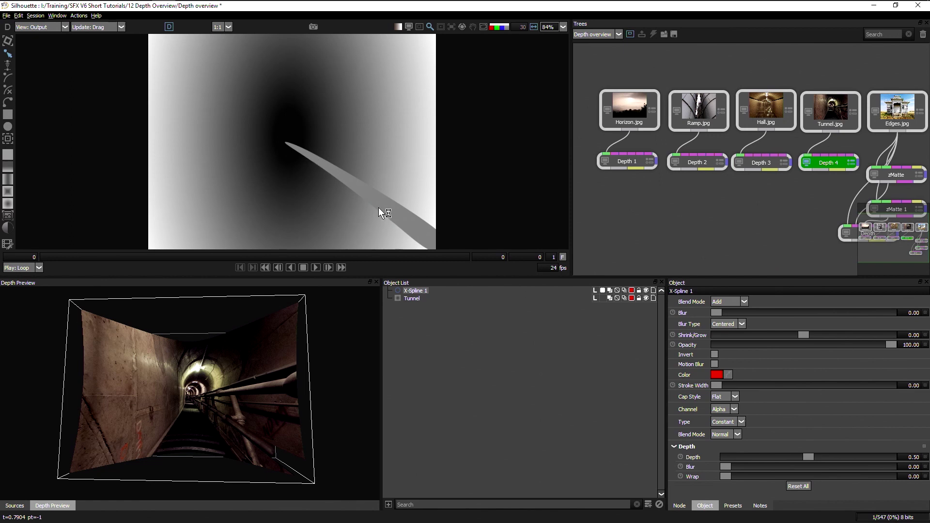
left_click_drag(226, 435, 207, 411)
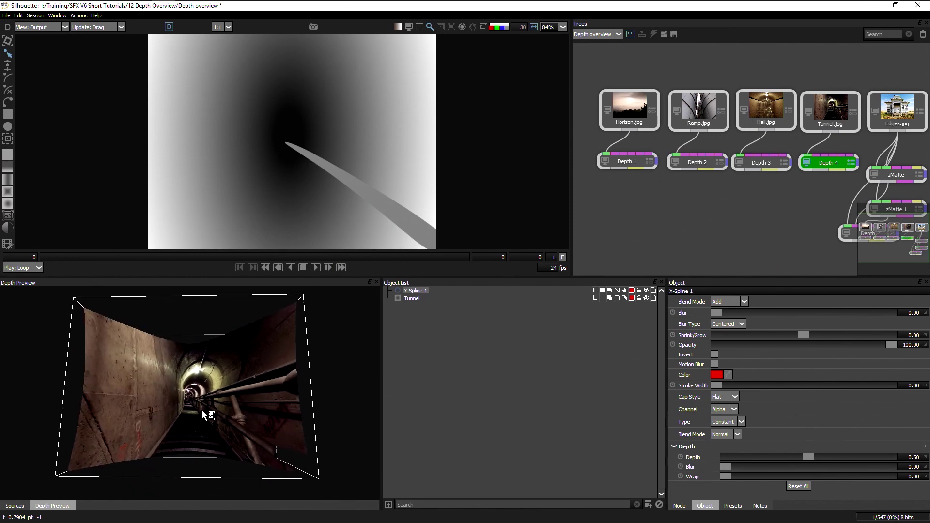
Set the X-spline's depth type to Linear, with left depth 0.08 and right depth 0.90.
left_click(735, 422)
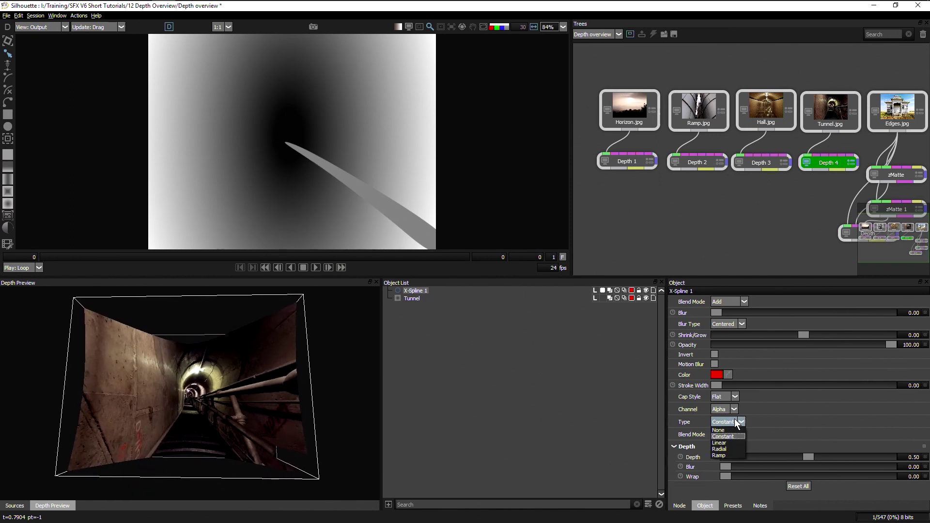
left_click(663, 408)
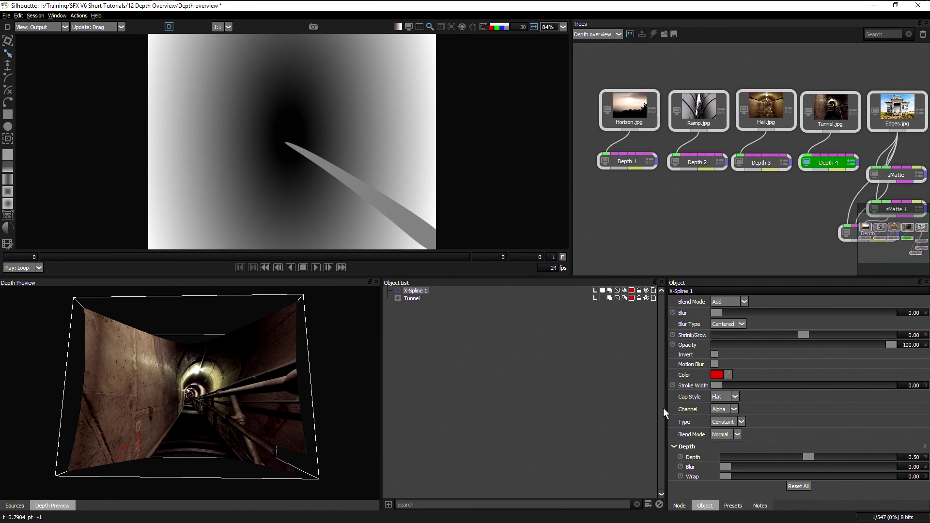
left_click(735, 423)
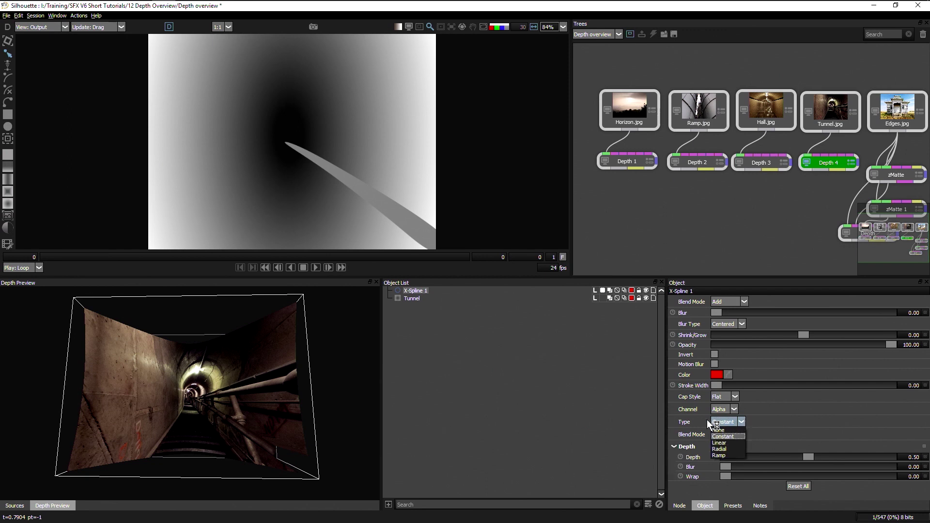
left_click(727, 443)
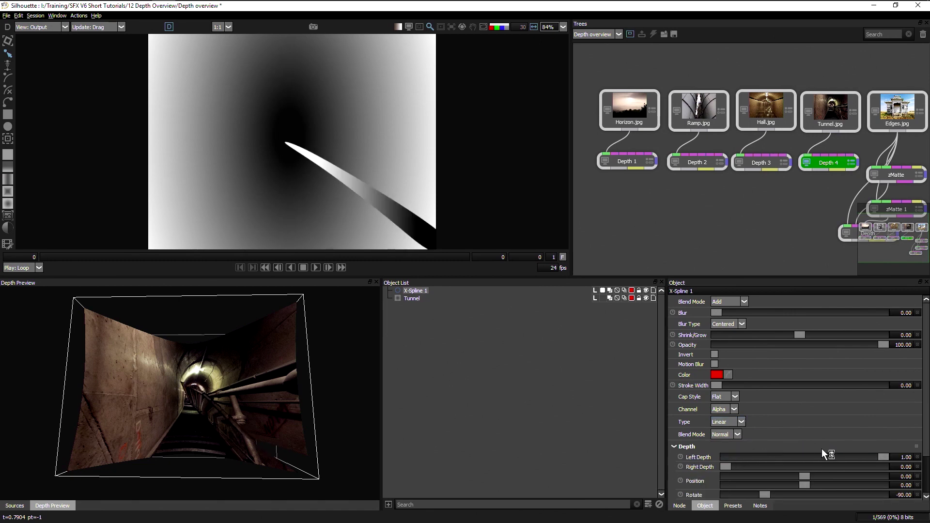
left_click_drag(880, 456, 732, 460)
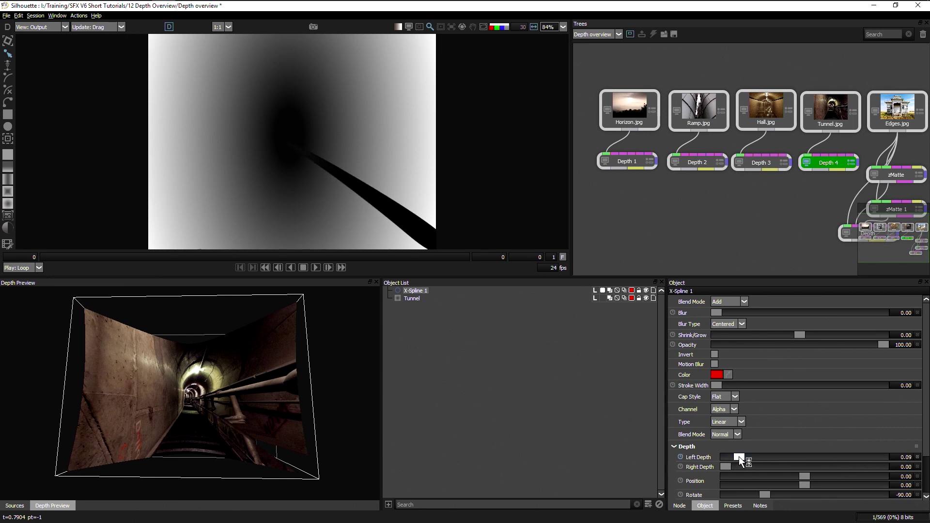
left_click_drag(727, 466, 864, 469)
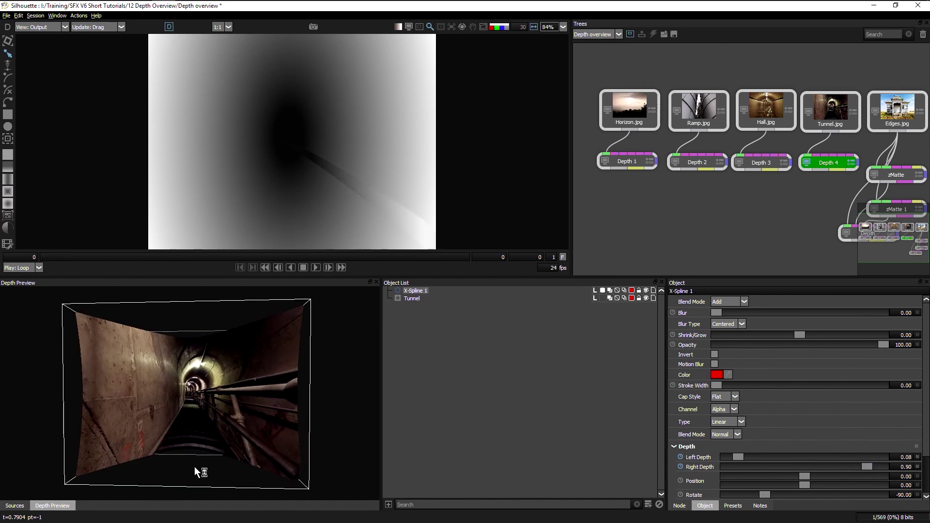
Fine-tune the pipe X-spline's left depth to 0.13 and right depth to 0.98, checking the pipe in the 3D depth preview.
mouse_move(194, 466)
left_mouse_down()
mouse_move(193, 454)
mouse_move(210, 458)
left_mouse_up()
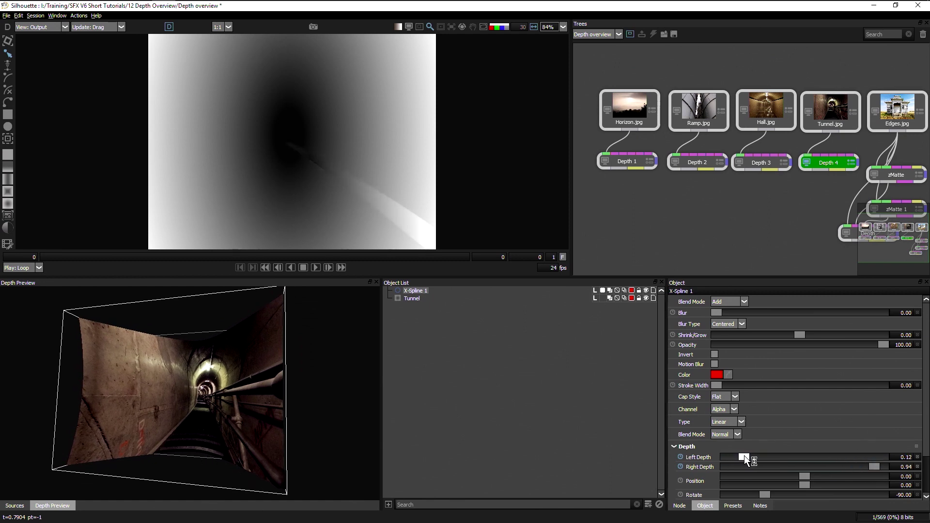
left_click_drag(138, 448, 251, 444)
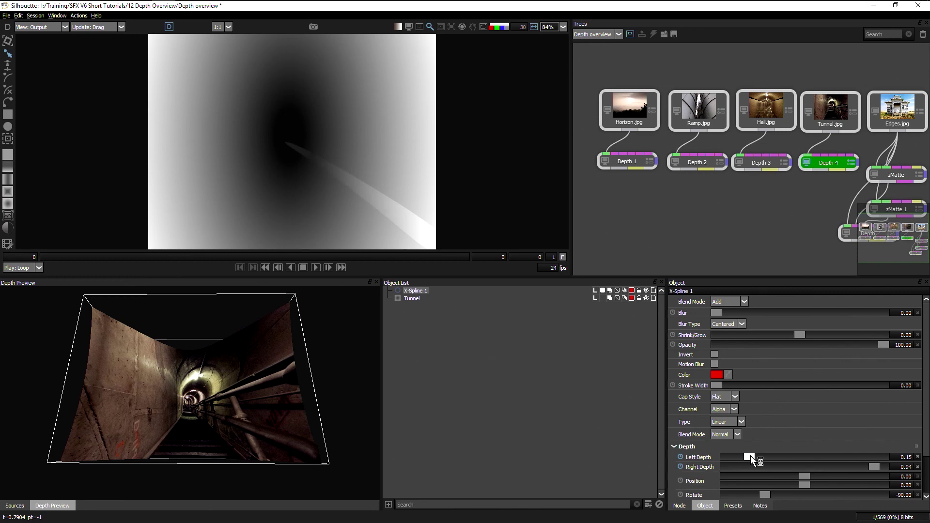
left_click_drag(751, 456, 746, 454)
left_click_drag(877, 467, 881, 467)
left_click_drag(216, 452, 222, 454)
Try out the Blur and Wrap settings of the X-spline's depth.
scroll(716, 315, "down", 3)
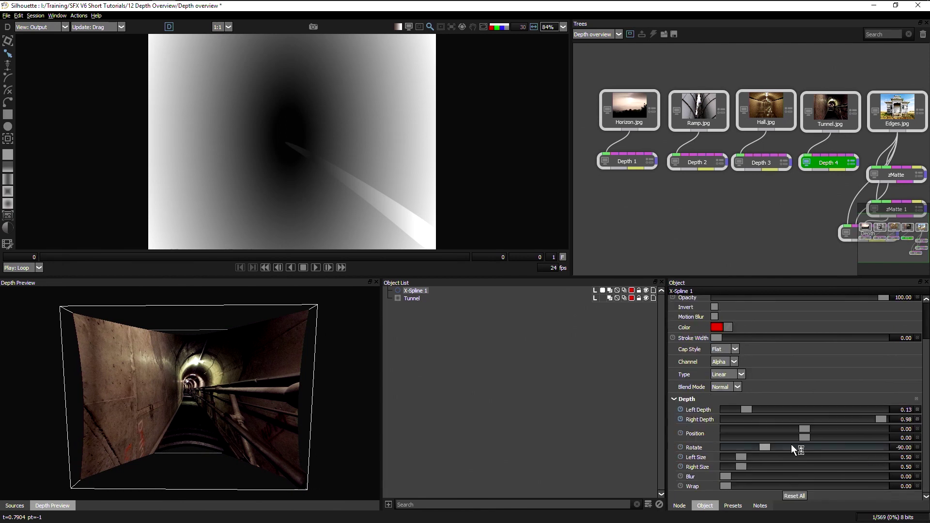
left_click_drag(729, 475, 725, 475)
left_click_drag(274, 458, 248, 446)
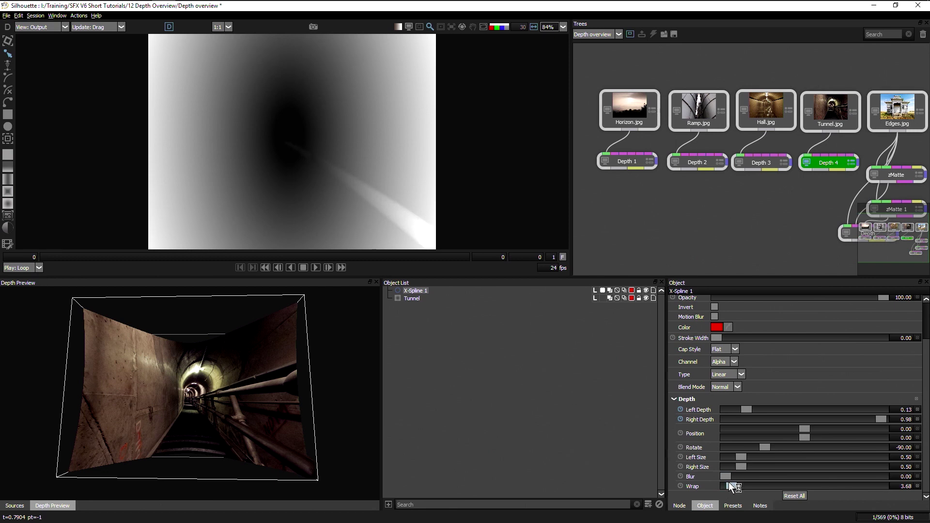
left_click_drag(740, 484, 726, 483)
mouse_move(242, 449)
left_mouse_down()
mouse_move(219, 447)
mouse_move(227, 447)
left_mouse_up()
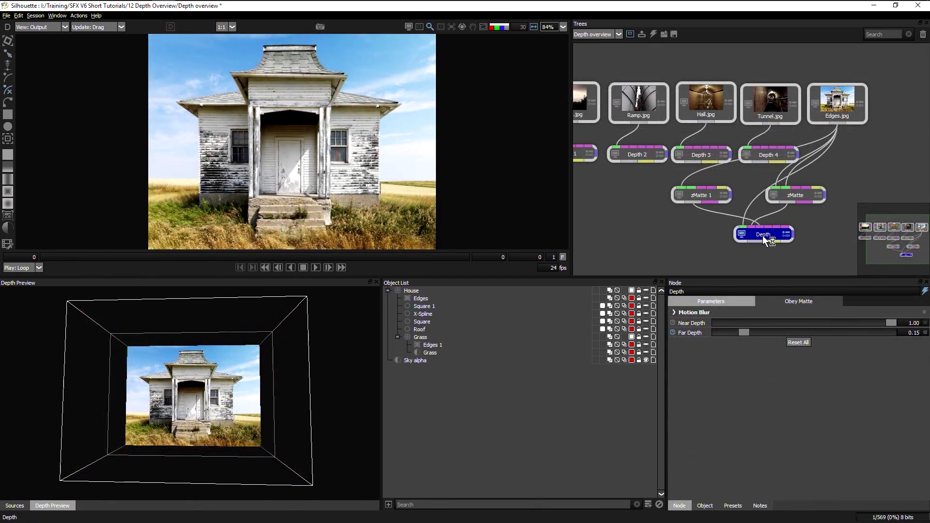
Rearrange the Depth, zMatte 1 and zMatte nodes so their connections below Edges.jpg are spread out.
left_click_drag(763, 236, 751, 236)
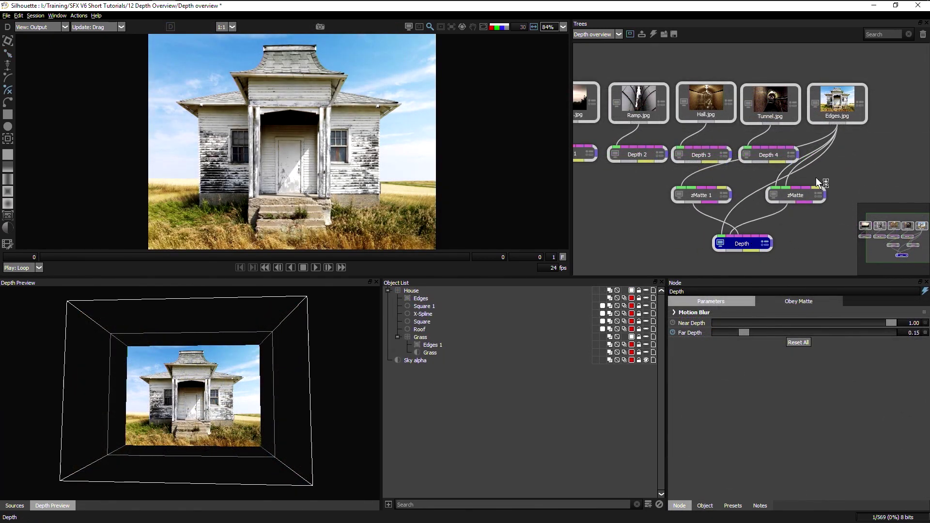
left_click_drag(705, 195, 724, 198)
left_click_drag(791, 194, 803, 201)
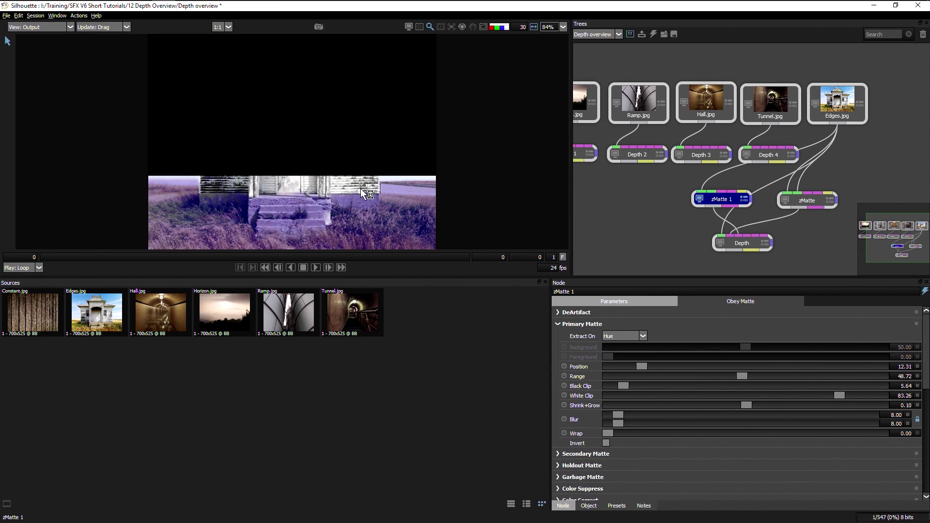
Examine the grass matte from zMatte 1 in its alpha channel and return to the Depth node connected to it.
key("a")
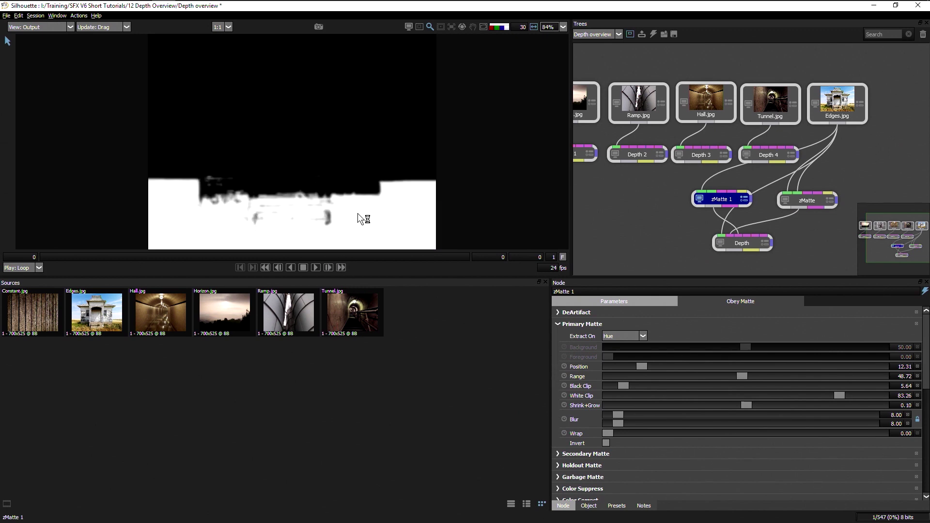
key("a")
left_click(740, 246)
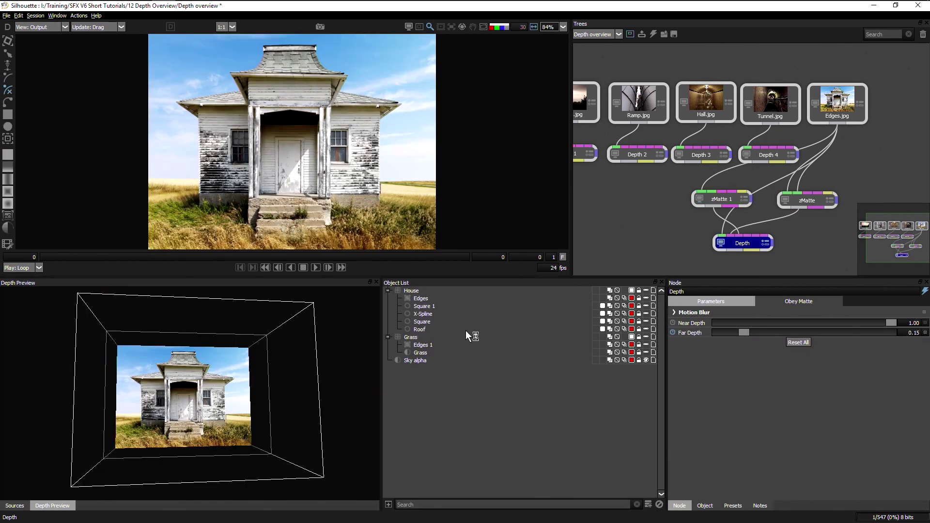
Review the Grass object's depth type options, then make the Grass object and its Grass layer visible in the depth map.
left_click(419, 352)
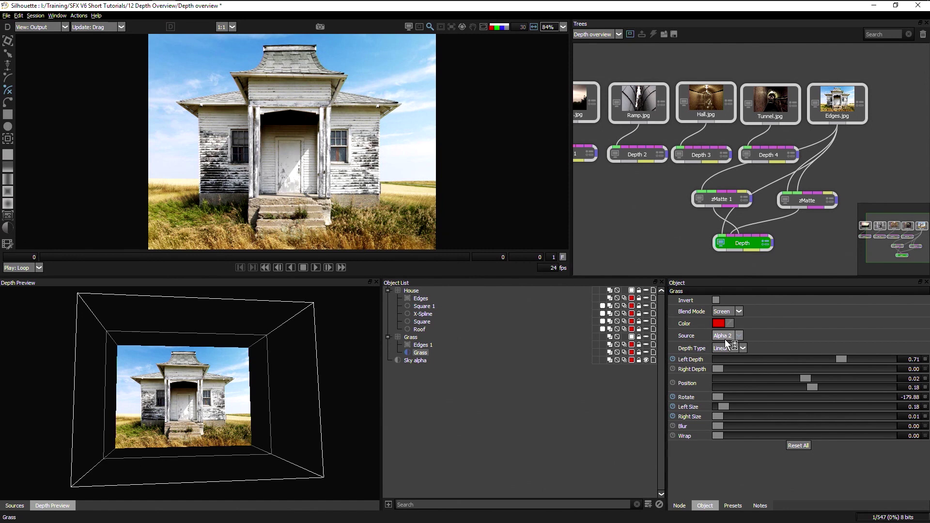
left_click(736, 347)
left_click(620, 420)
left_click(646, 352)
left_click(646, 337)
mouse_move(237, 460)
left_mouse_down()
mouse_move(217, 458)
mouse_move(228, 457)
left_mouse_up()
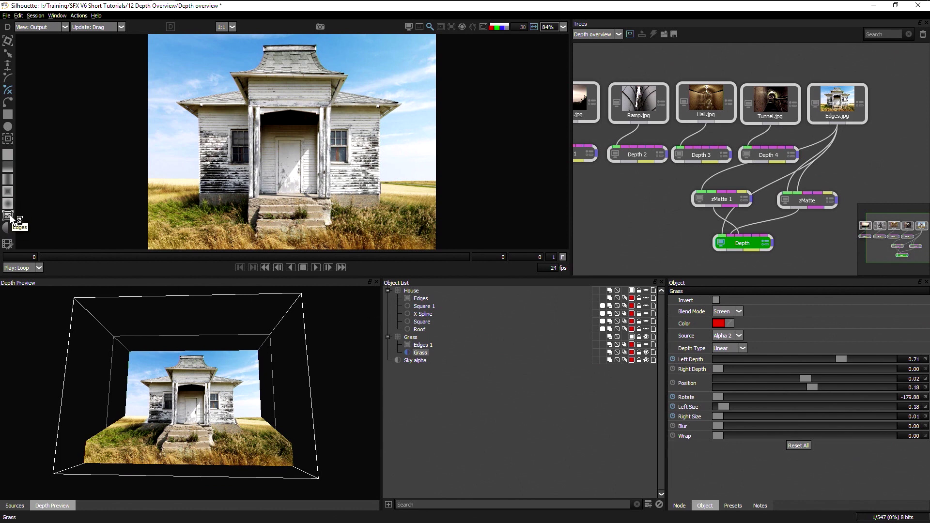
Make Edges 1 and the House layer's Roof, Square, X-Spline, Square 1 and Edges visible, and check the house in the depth preview.
left_click(646, 344)
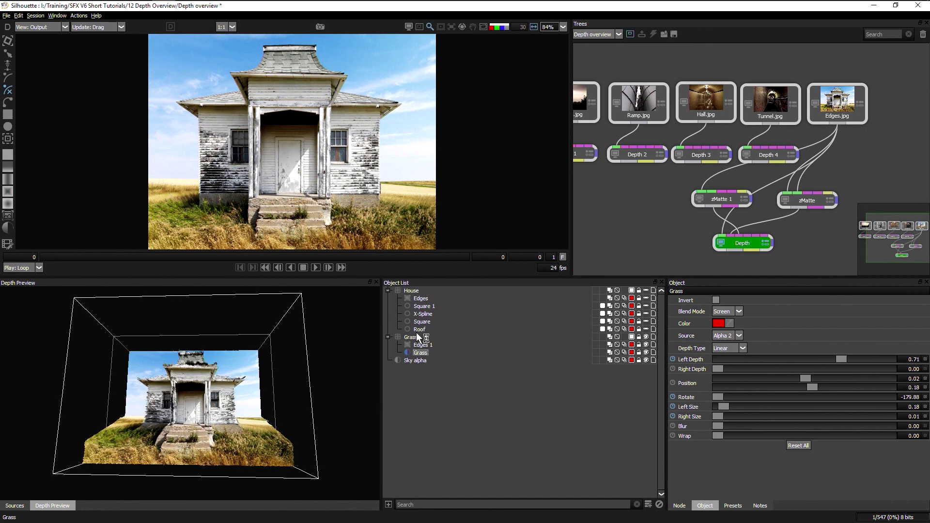
left_click(649, 329)
left_click(648, 322)
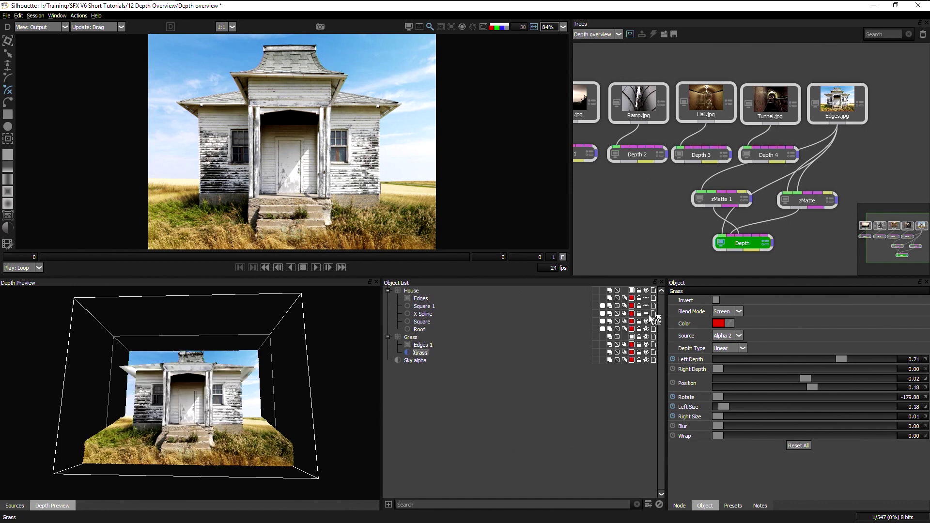
left_click(647, 313)
left_click(647, 305)
left_click(646, 298)
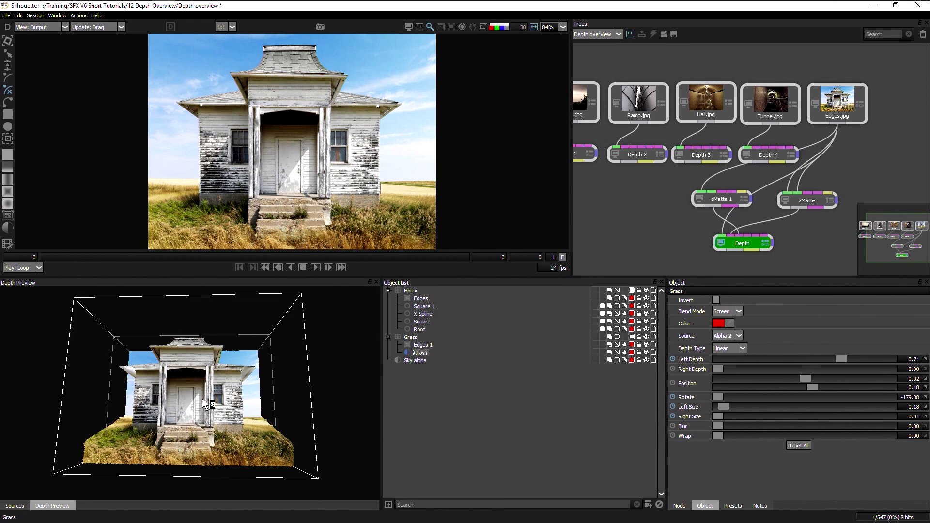
left_click_drag(208, 405, 227, 437)
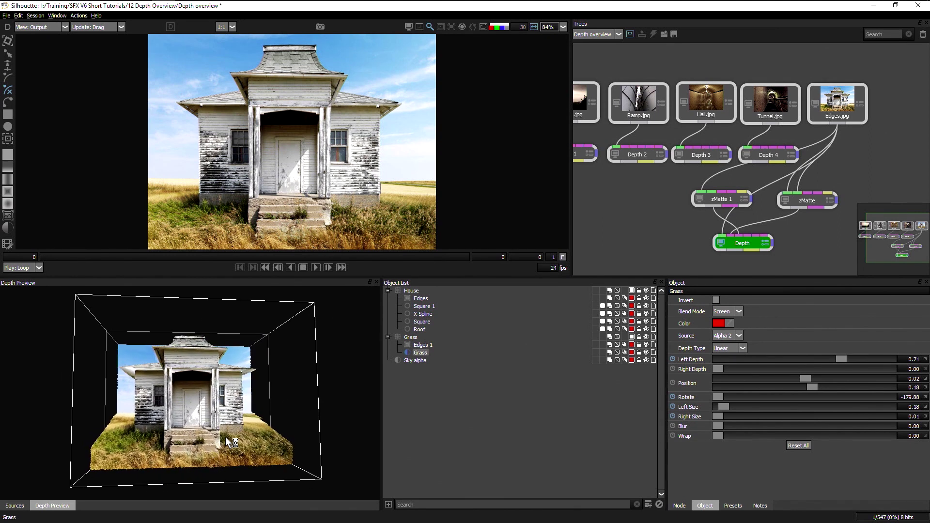
left_click(499, 164)
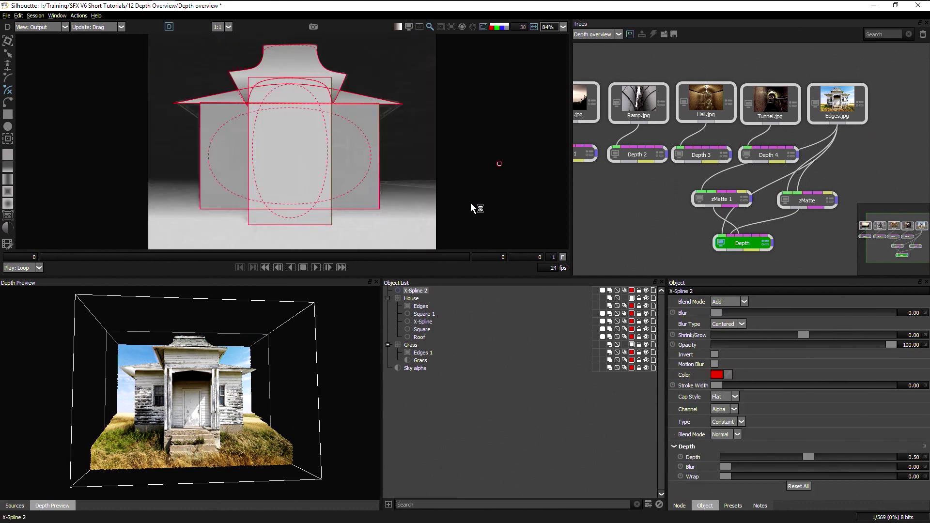
Save the project and switch from the Depth overview session to no session.
key("ctrl+s")
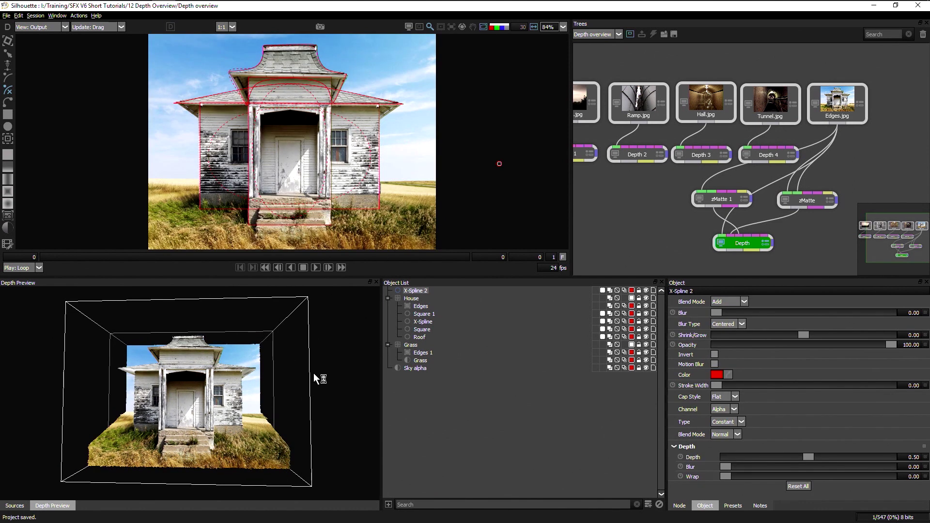
left_click(596, 33)
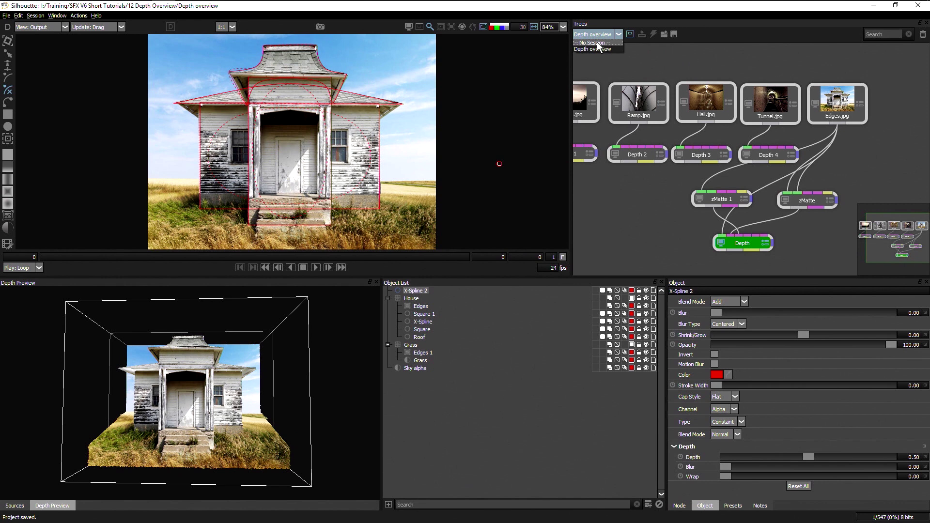
left_click(599, 43)
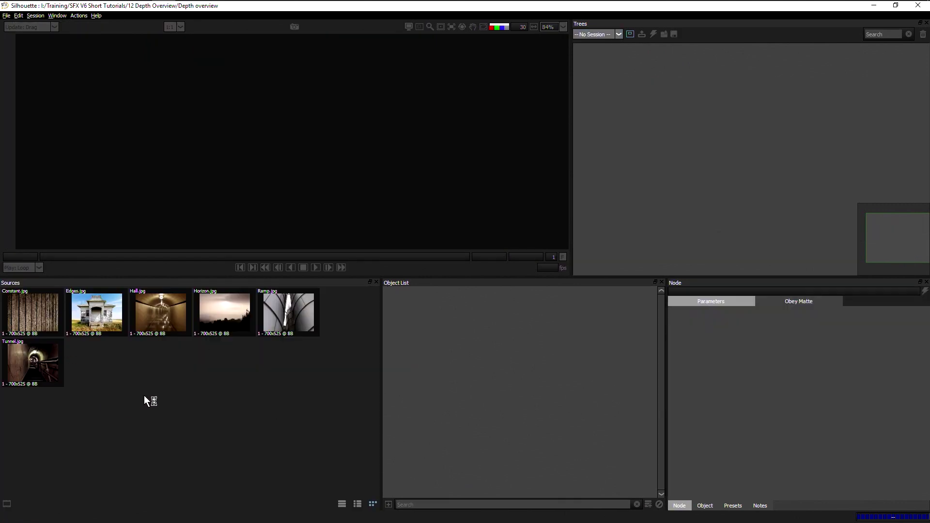
Create a session named Roto Blend from Ramp.jpg and insert a Roto Blend node between the source and the output.
left_click_drag(287, 312, 688, 121)
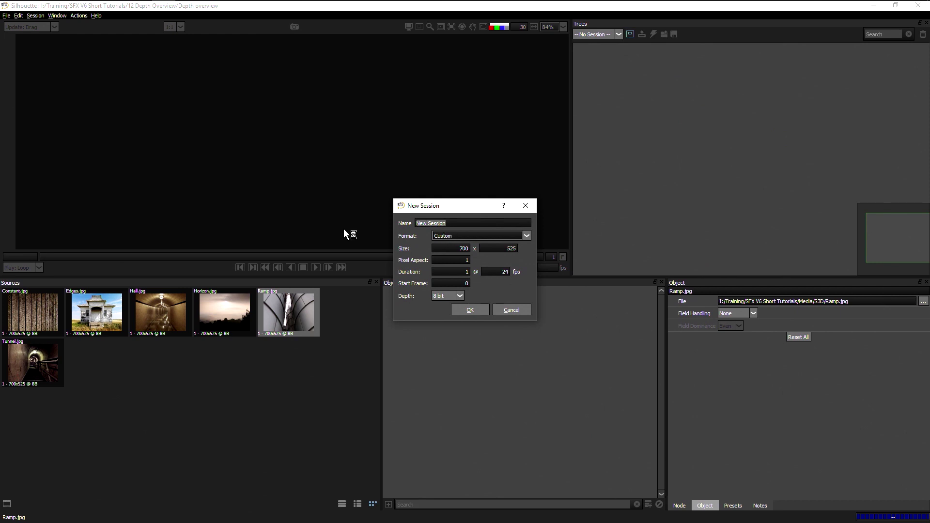
type("Roto Blend")
key("Return")
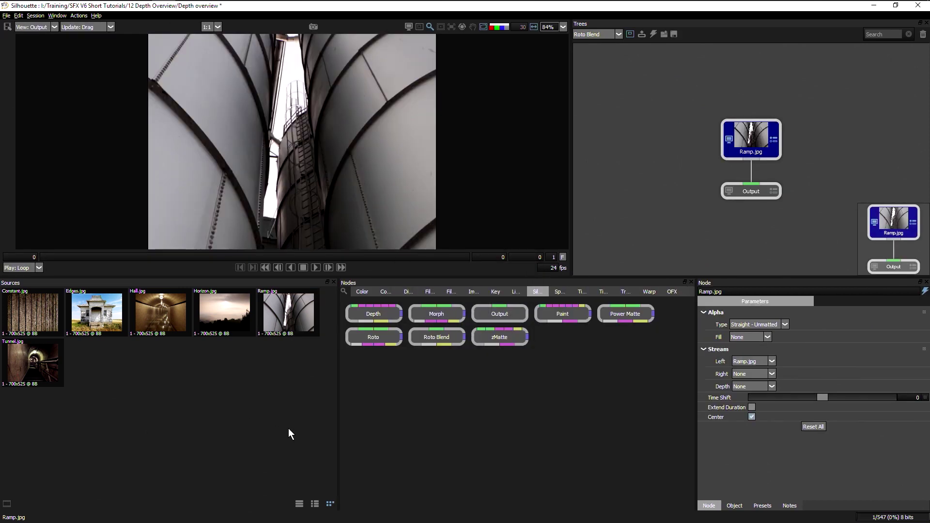
left_click_drag(422, 336, 739, 100)
left_click_drag(759, 173, 772, 145)
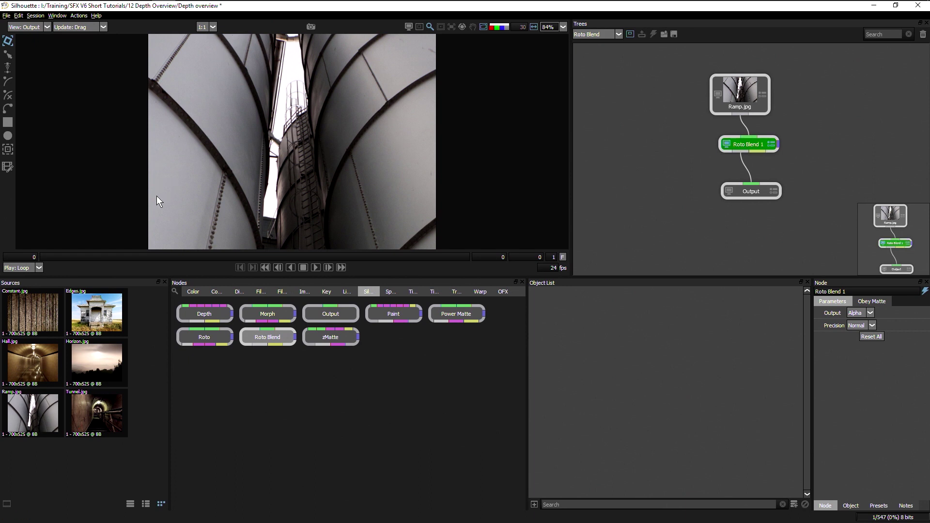
Draw a closed four-point X-spline over the left silo, extending beyond the image edge, and rename it Left side.
scroll(143, 175, "down", 1)
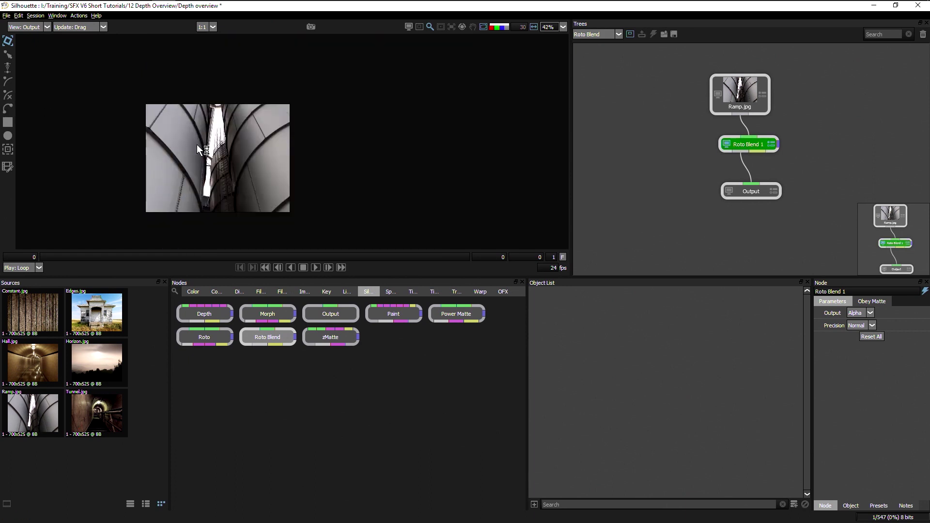
left_click_drag(261, 166, 346, 154)
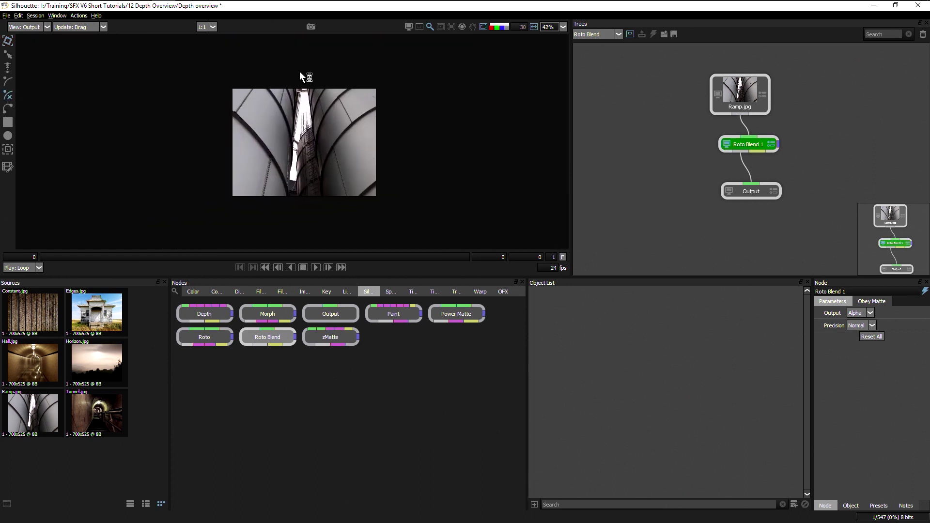
left_click(274, 76)
left_click(223, 192)
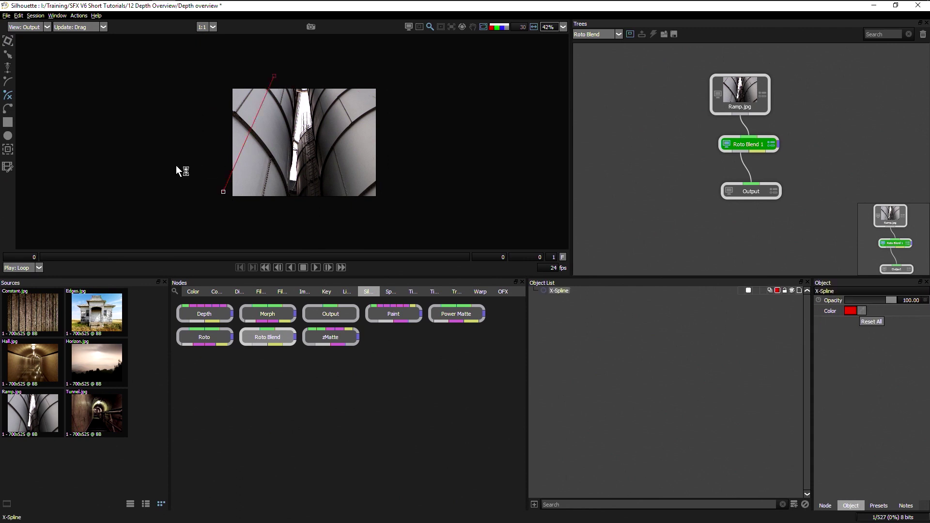
left_click(185, 84)
left_click(272, 75)
left_click_drag(273, 76, 274, 85)
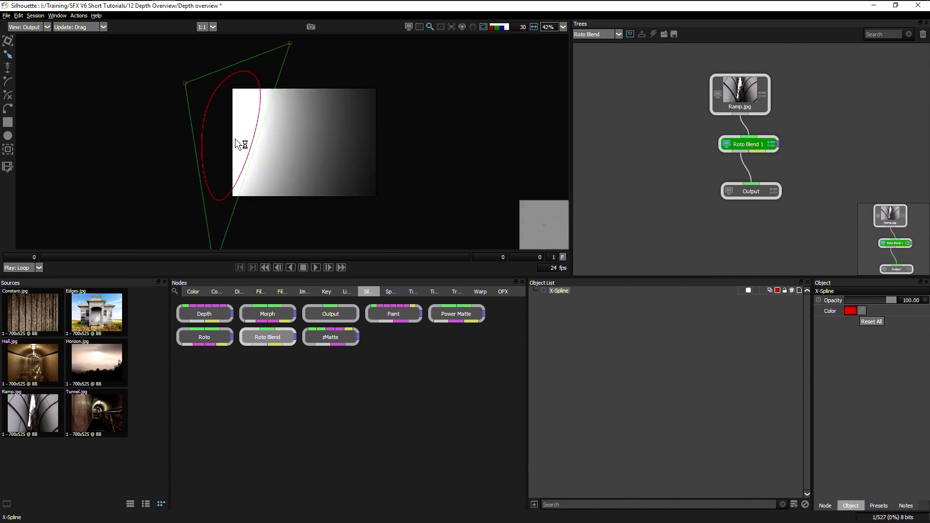
double_click(565, 292)
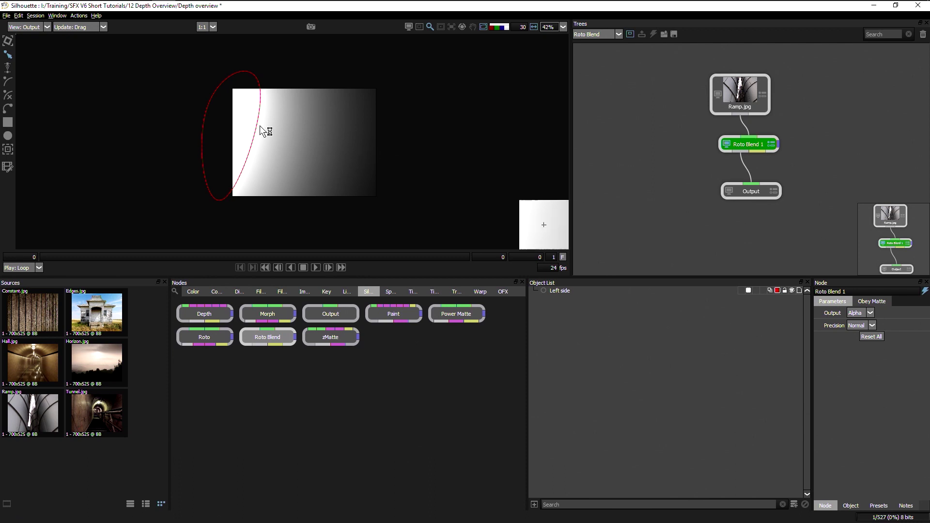
Draw a circle shape over the right silo, extending beyond the image edge, and adjust its inner control points to follow the silo.
left_click(7, 136)
left_click_drag(335, 66, 457, 212)
left_click_drag(334, 211, 363, 219)
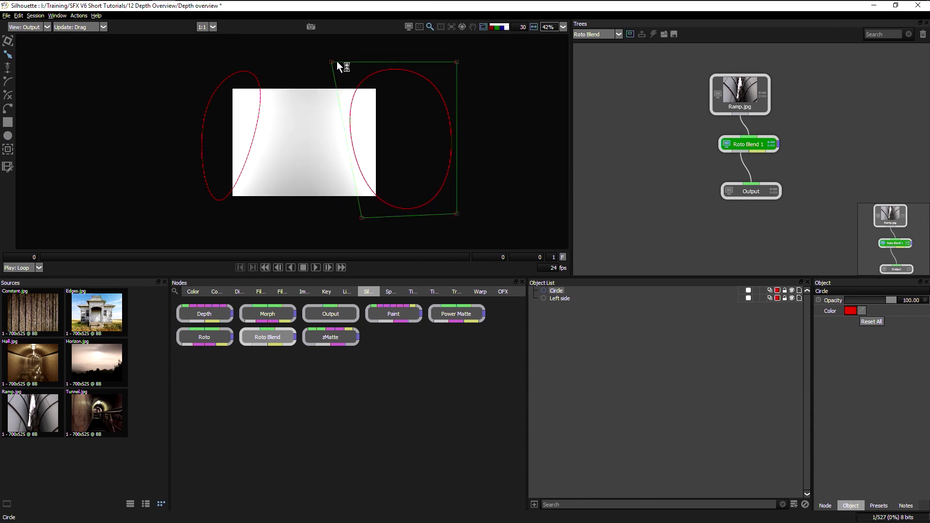
left_click_drag(337, 62, 345, 62)
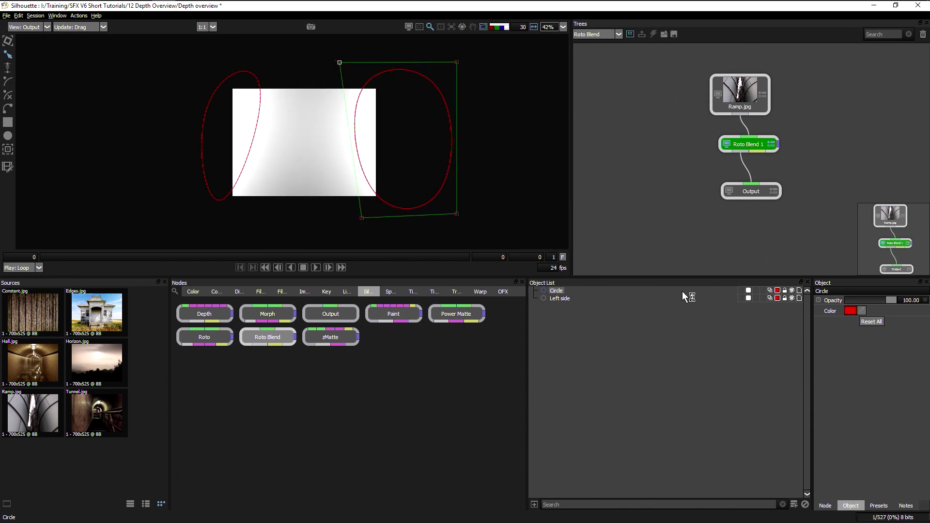
Rename the circle shape over the right silo as Right side and lower its opacity to about 82.
double_click(556, 292)
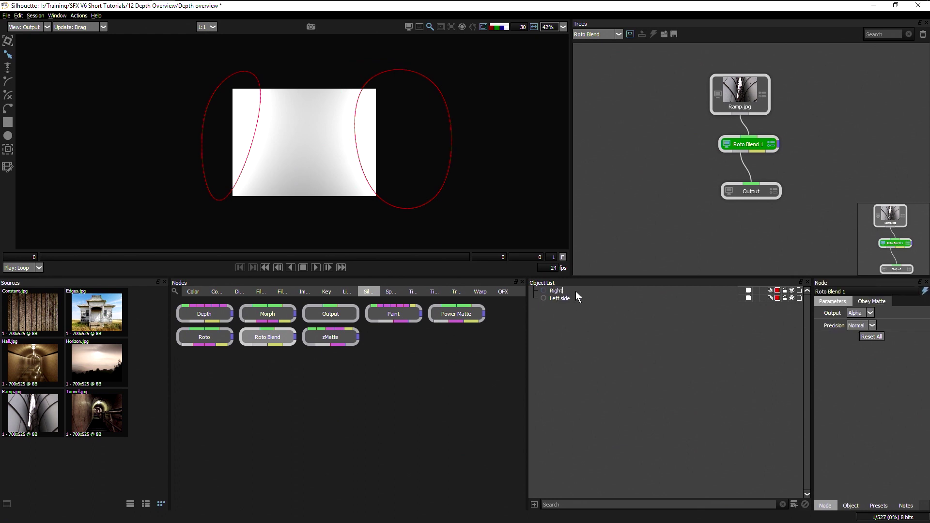
type("Right side")
key("Return")
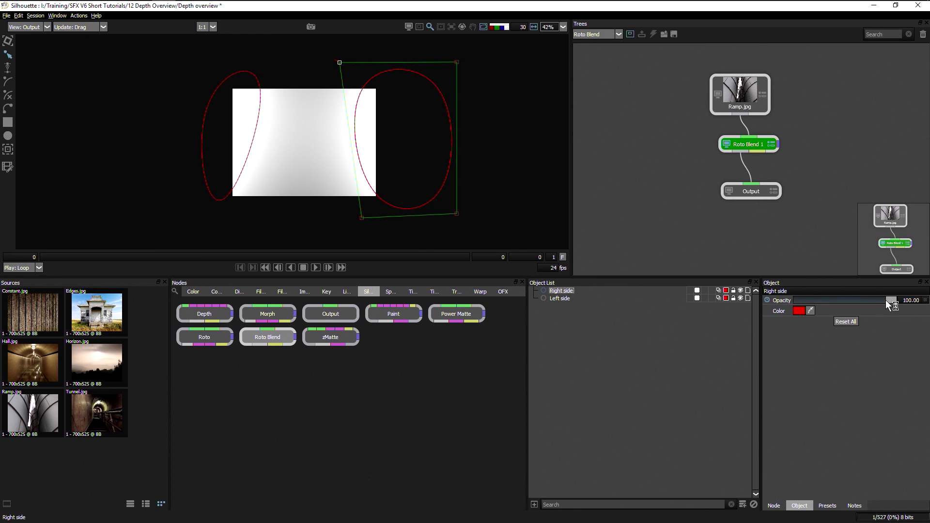
mouse_move(886, 301)
left_mouse_down()
mouse_move(862, 301)
mouse_move(875, 301)
left_mouse_up()
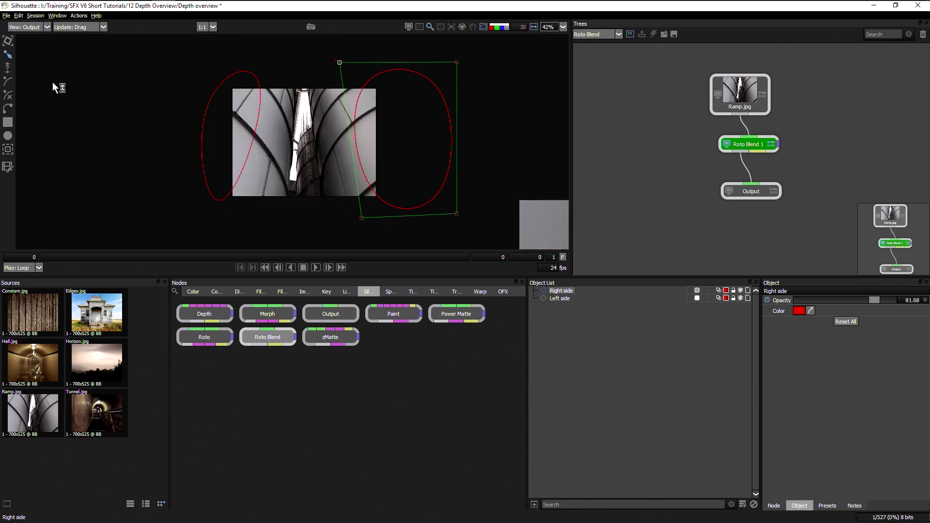
Draw a closed four-point X-spline around the narrow gap between the silos, extending slightly beyond the image's upper and lower edges.
left_click(8, 94)
left_click(300, 82)
left_click(282, 210)
left_click(324, 210)
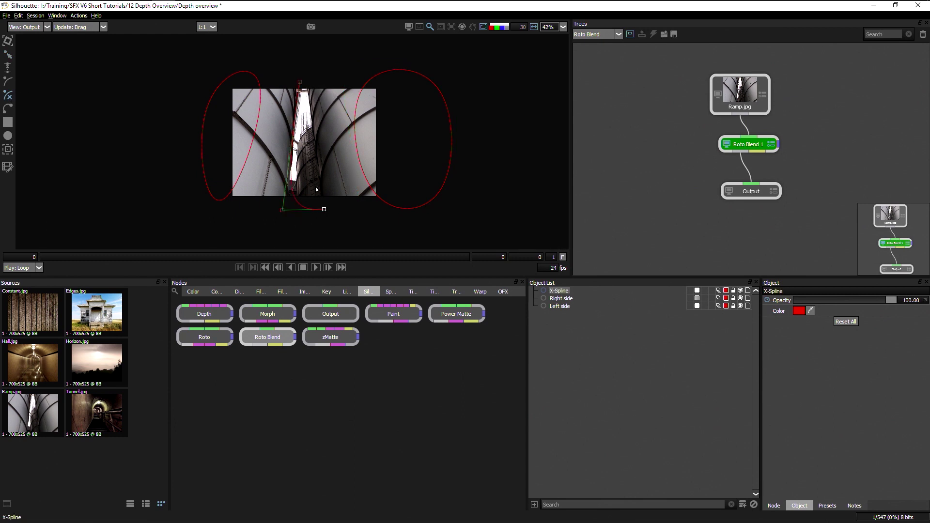
left_click(310, 82)
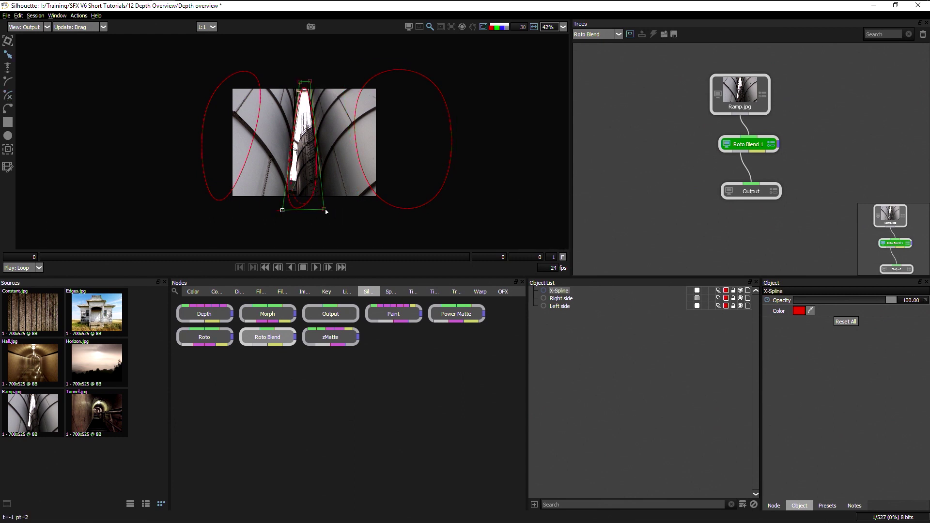
left_click(297, 83)
Set the opacity of the X-spline in the gap to 0 and fit the image in the viewer.
key("a")
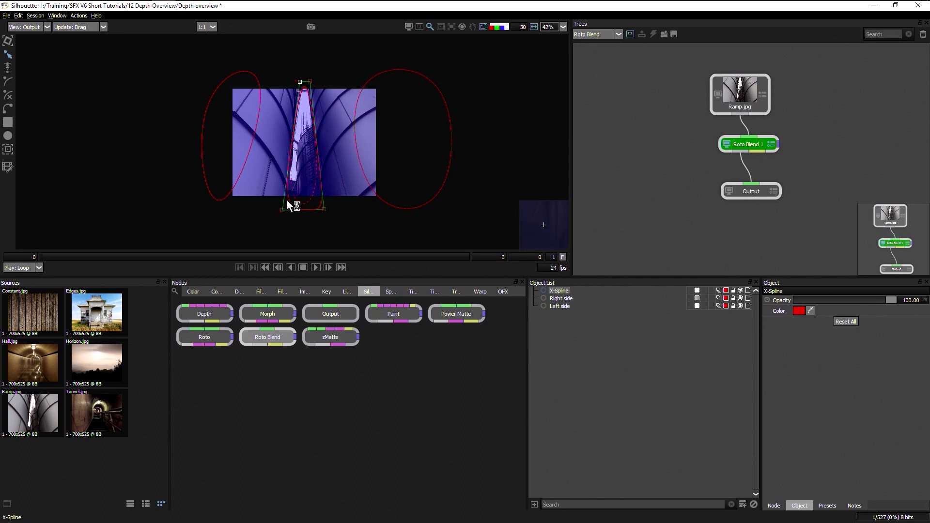
key("a")
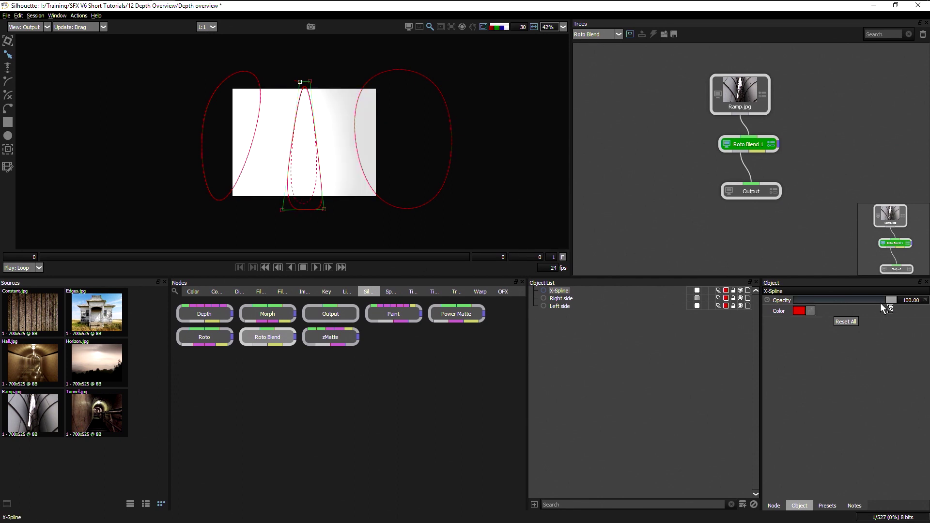
left_click_drag(888, 299, 784, 307)
key("f")
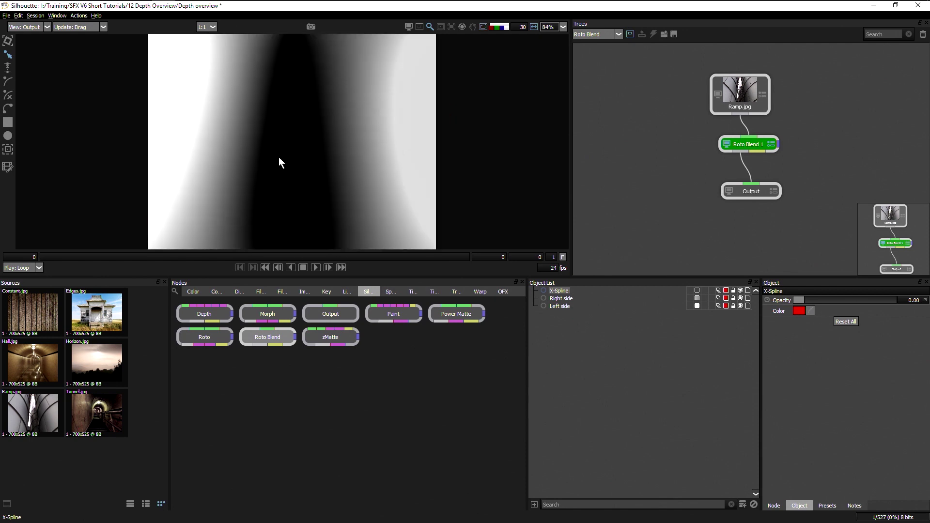
Check the blended alpha as a coloured overlay on the image and review the Roto Blend node's output setting.
key("a")
key("shift+a")
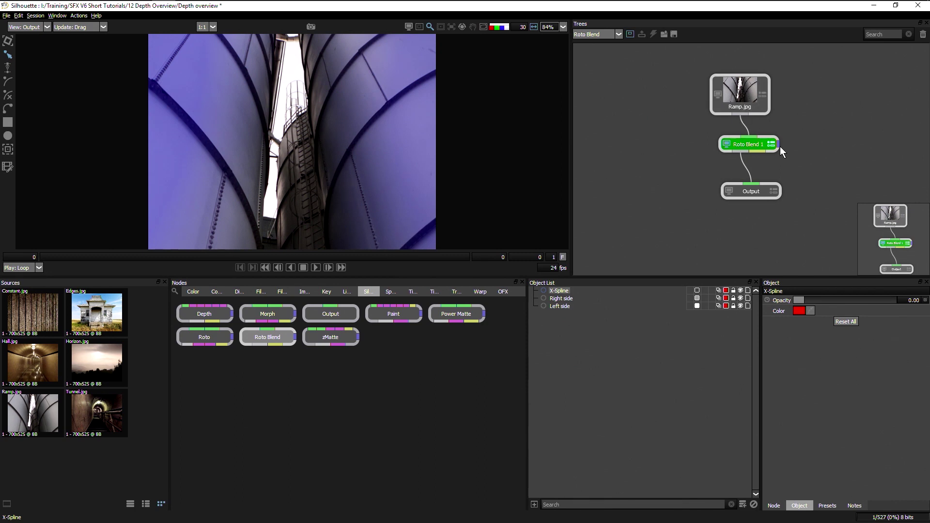
left_click_drag(775, 144, 760, 143)
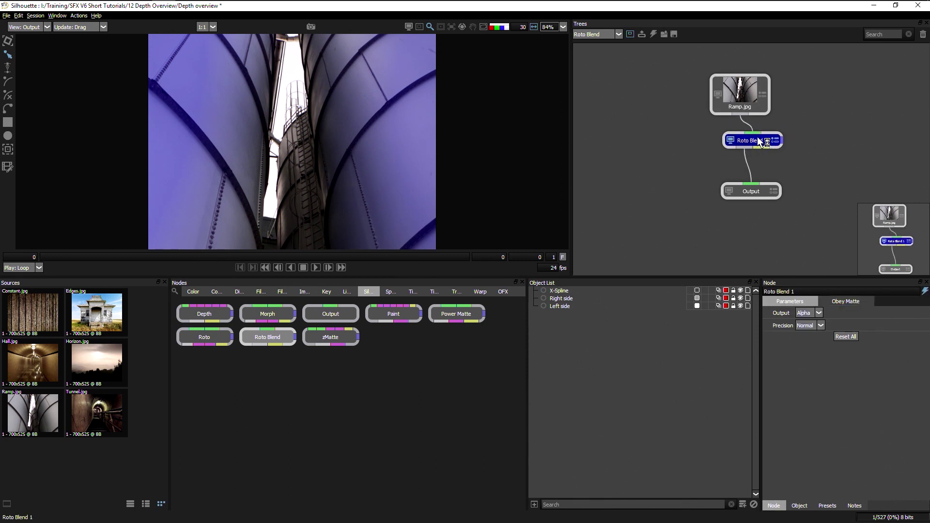
left_click(806, 313)
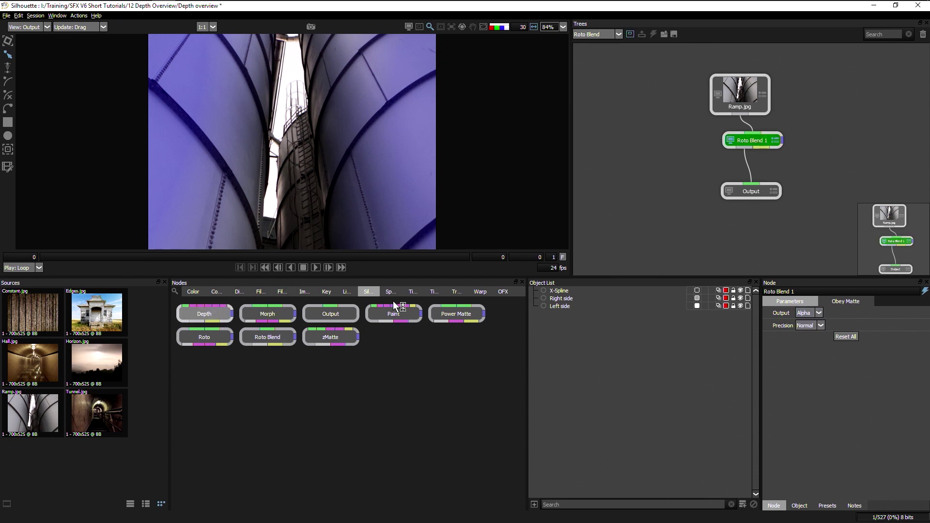
Add a Depth node before the output, feeding it Ramp.jpg as the image and Roto Blend 1 as its first alpha input.
left_click_drag(204, 314, 676, 168)
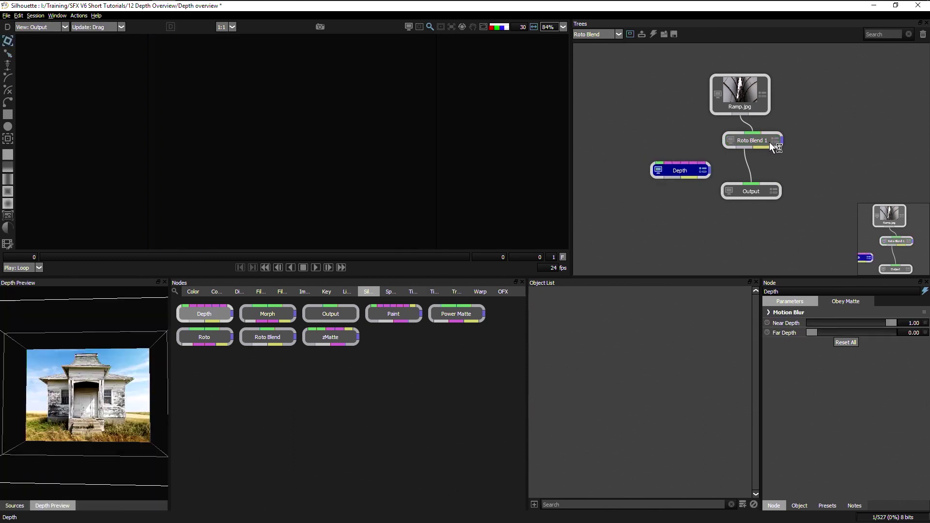
left_click_drag(738, 115, 665, 163)
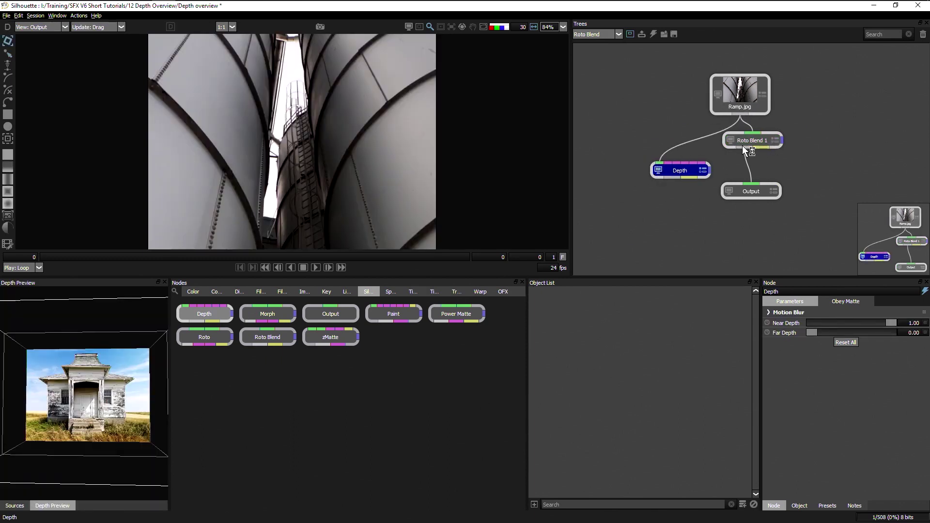
left_click_drag(745, 148, 673, 230)
left_click(668, 184)
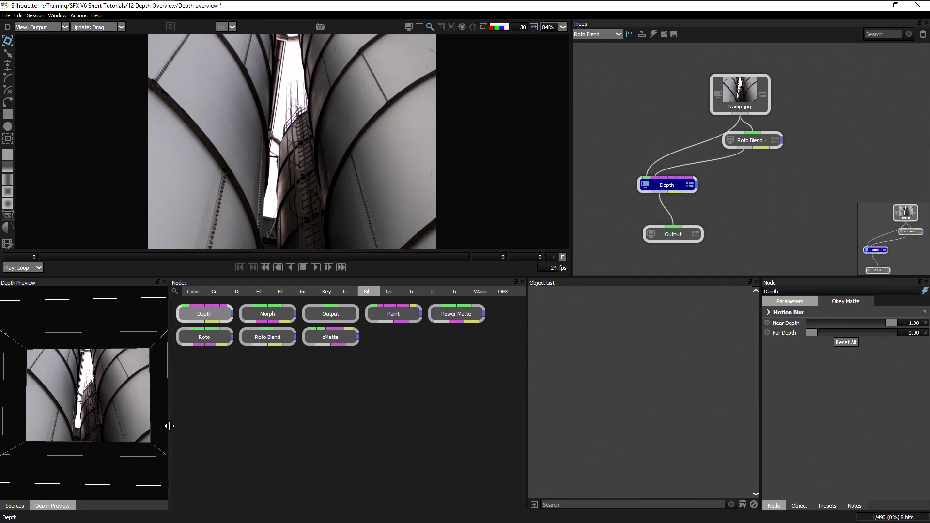
Add an Alpha object to the Depth node and widen the depth preview to view the result in 3D.
left_click(10, 226)
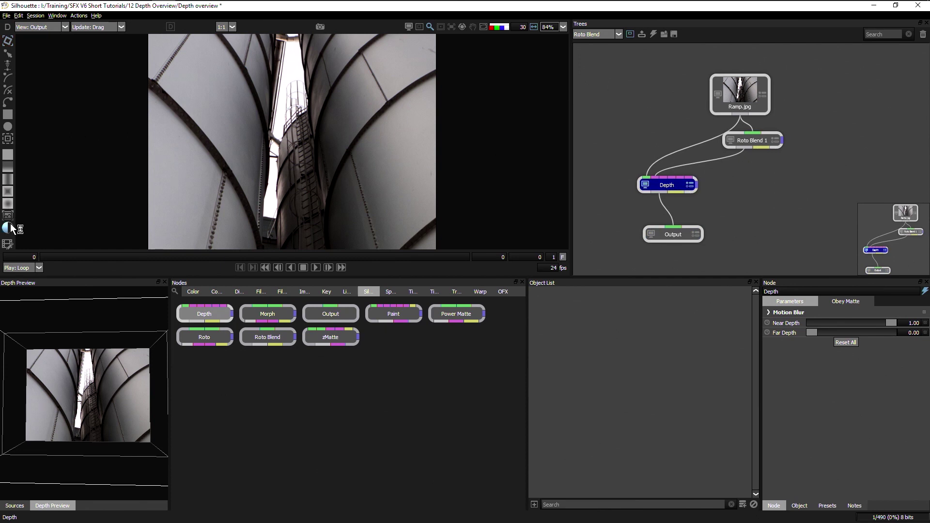
left_click(277, 164)
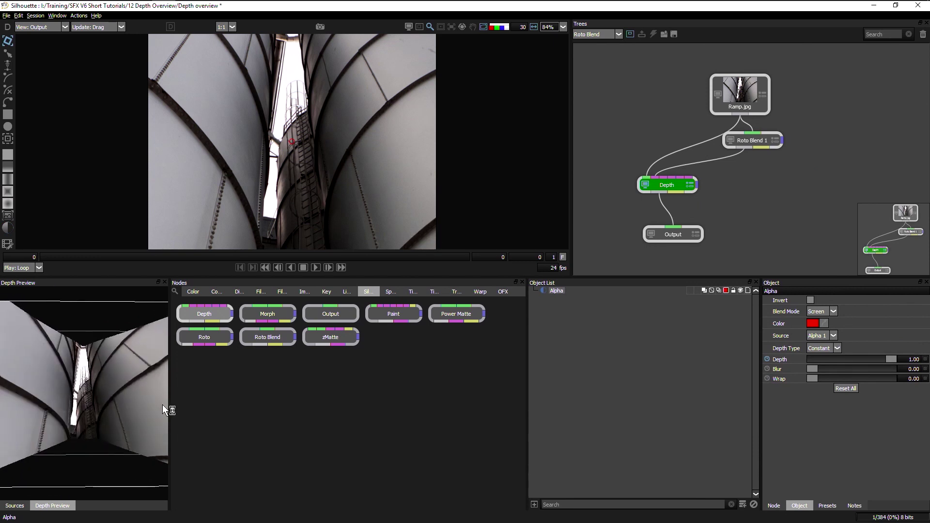
left_click_drag(169, 408, 425, 366)
left_click_drag(286, 386, 242, 412)
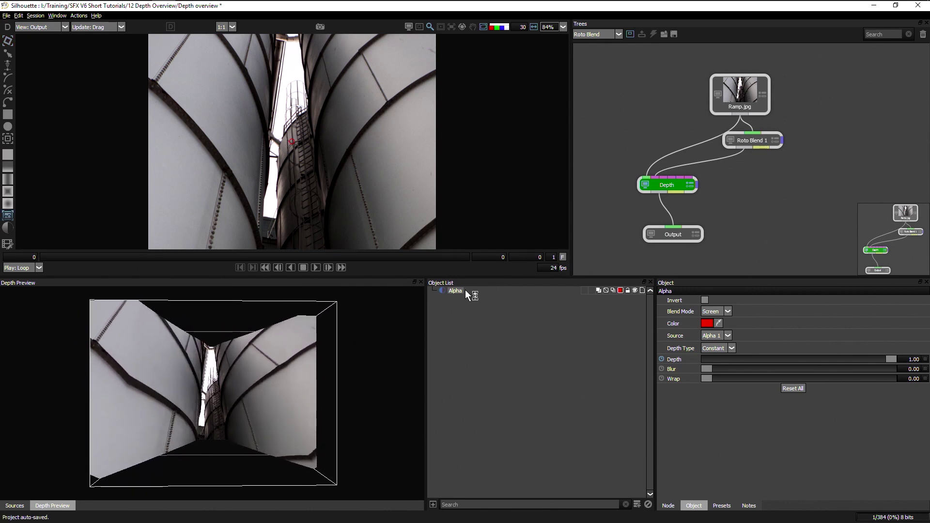
Add an Edges object to the Depth node, set its amount to 0.10, and check the relief in the depth preview.
left_click(487, 302)
left_click(9, 216)
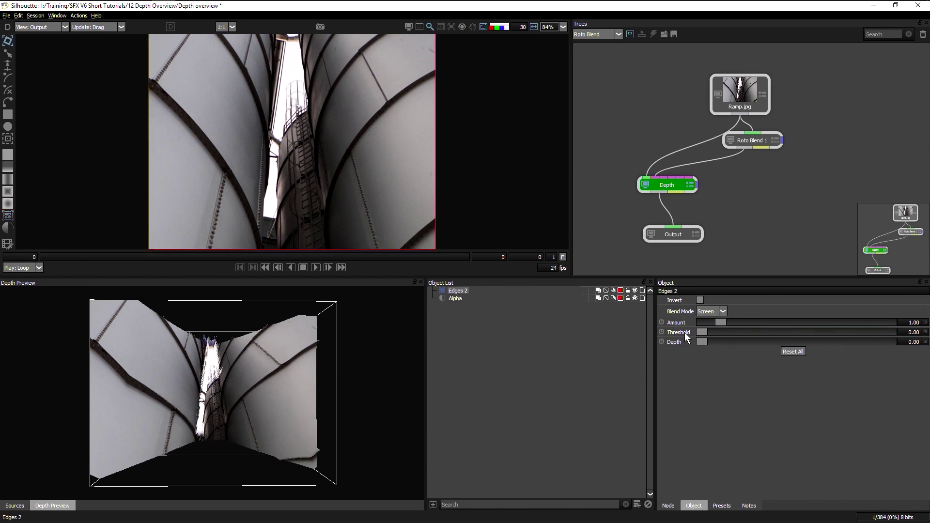
left_click_drag(716, 322, 702, 324)
mouse_move(251, 416)
left_mouse_down()
mouse_move(249, 426)
mouse_move(250, 403)
left_mouse_up()
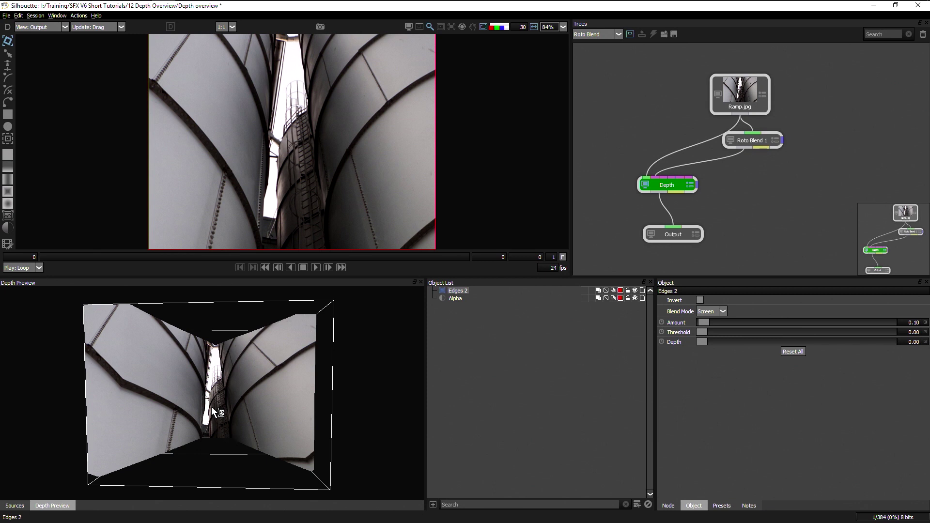
left_click_drag(282, 452, 239, 405)
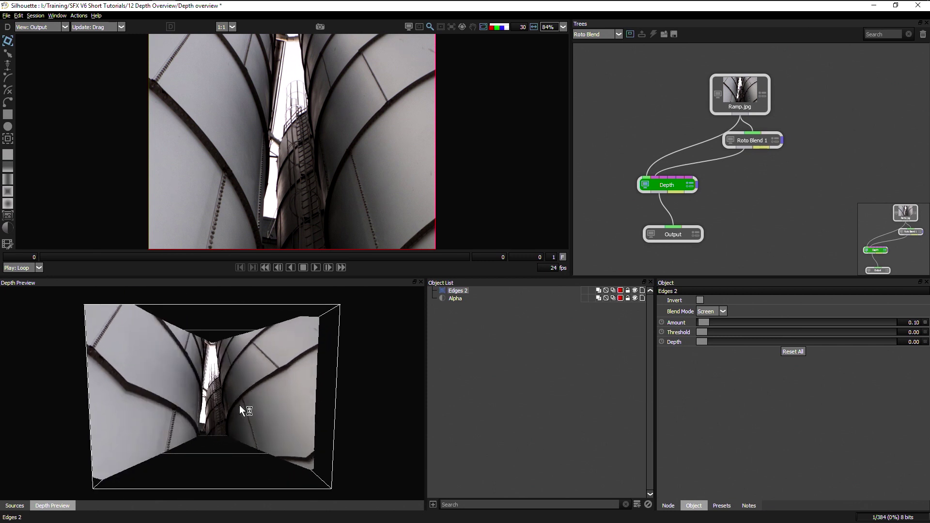
Review the Roto Blend shapes, return to the Depth node, and examine the depth preview from different angles.
left_click(753, 140)
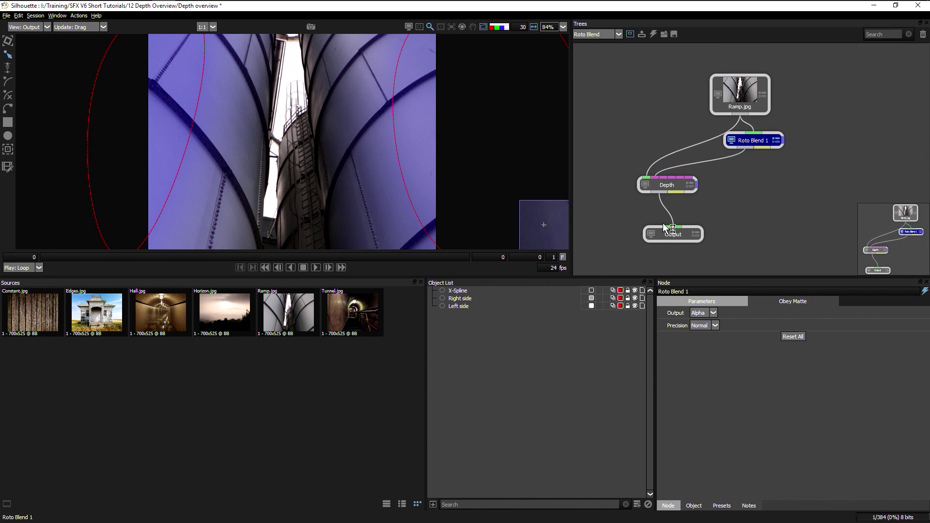
left_click(687, 184)
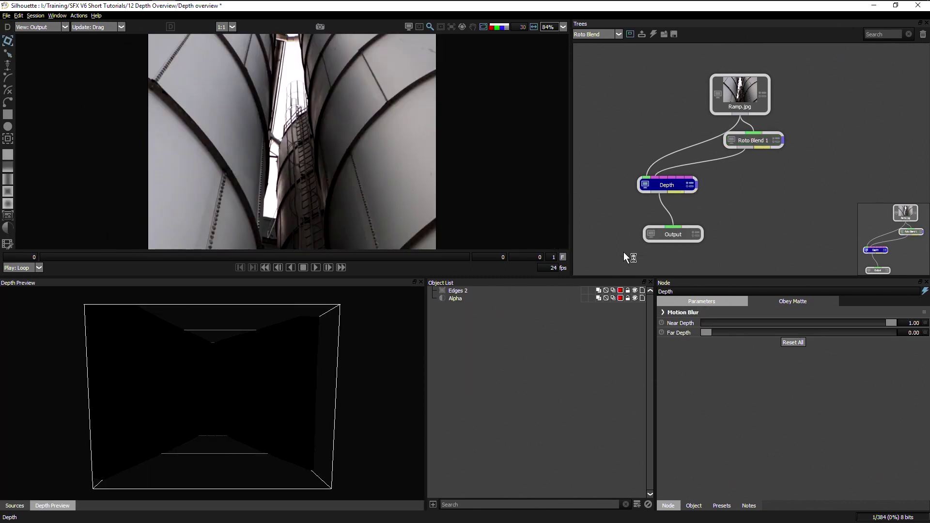
left_click_drag(296, 393, 306, 393)
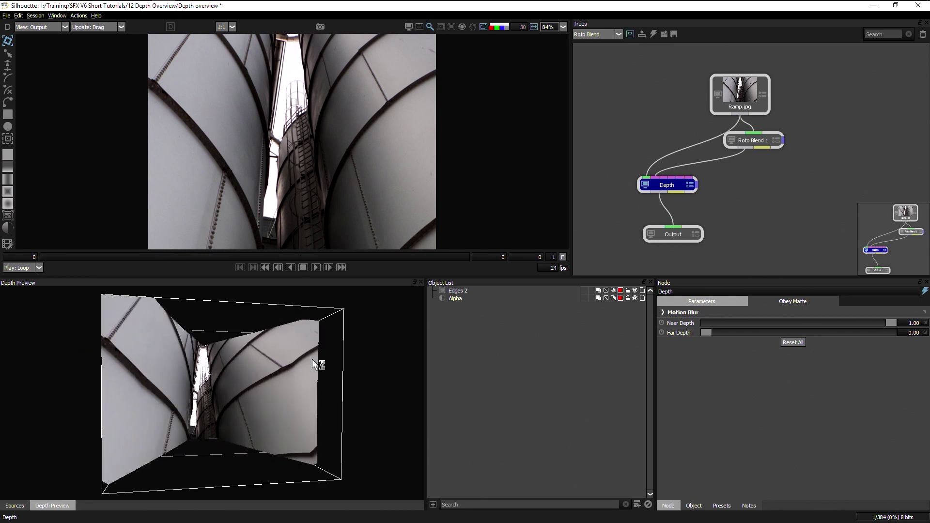
left_click_drag(312, 359, 286, 399)
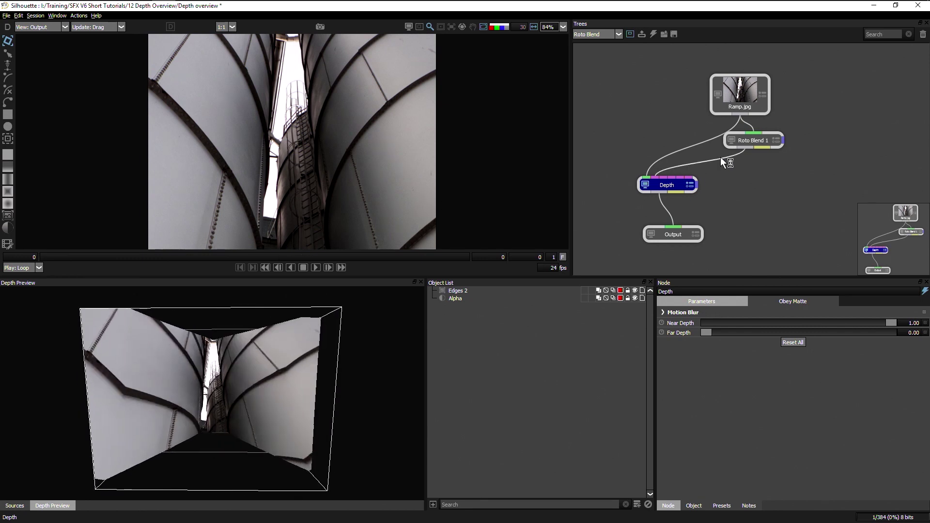